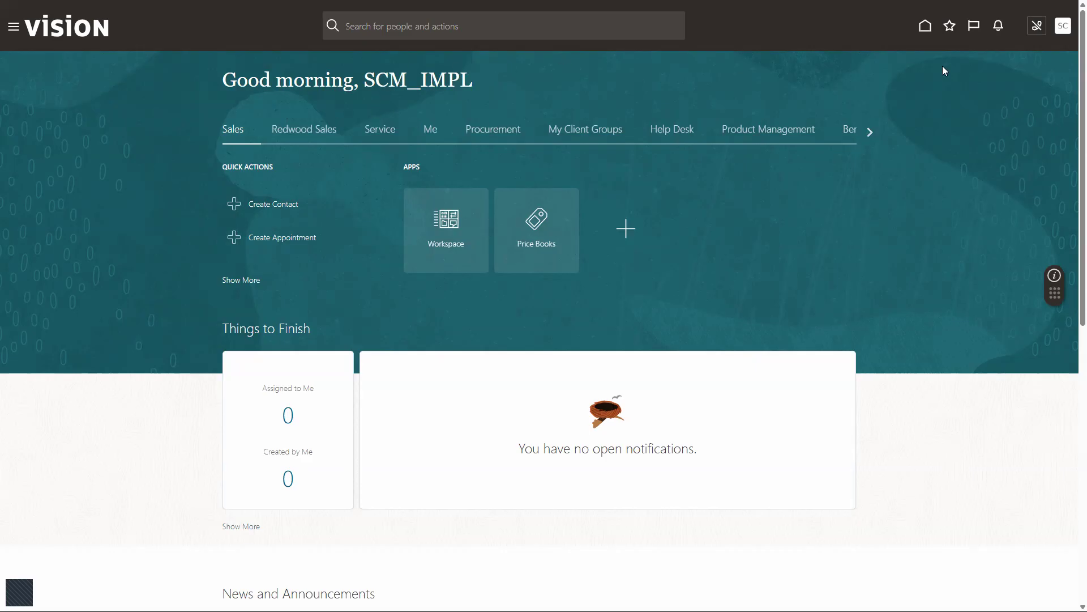
Go to Setup and Maintenance and open its search page for tasks and business objects
left_click(1059, 31)
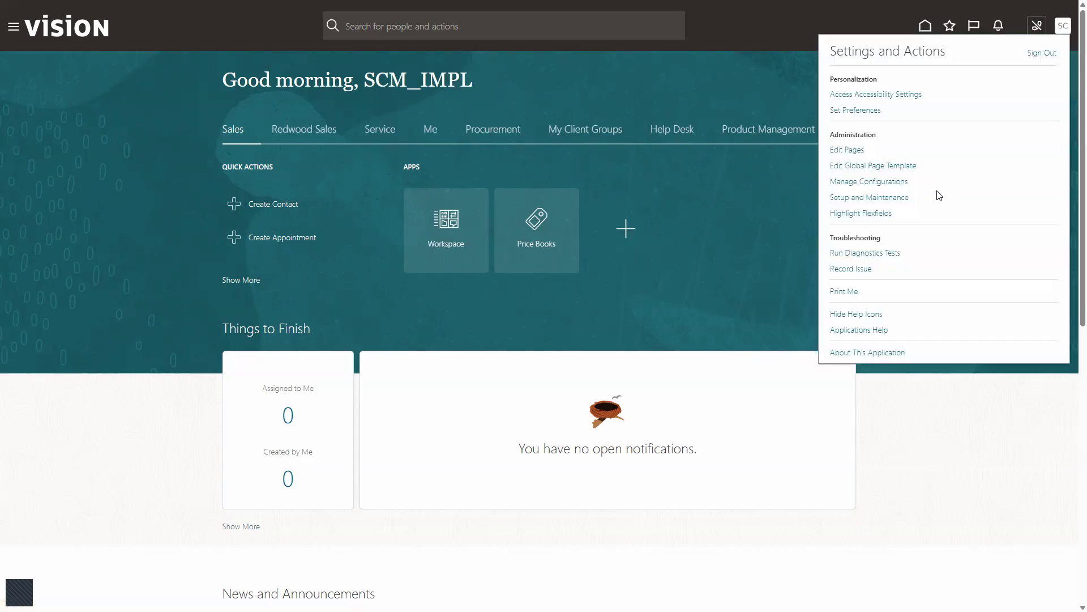
left_click(865, 202)
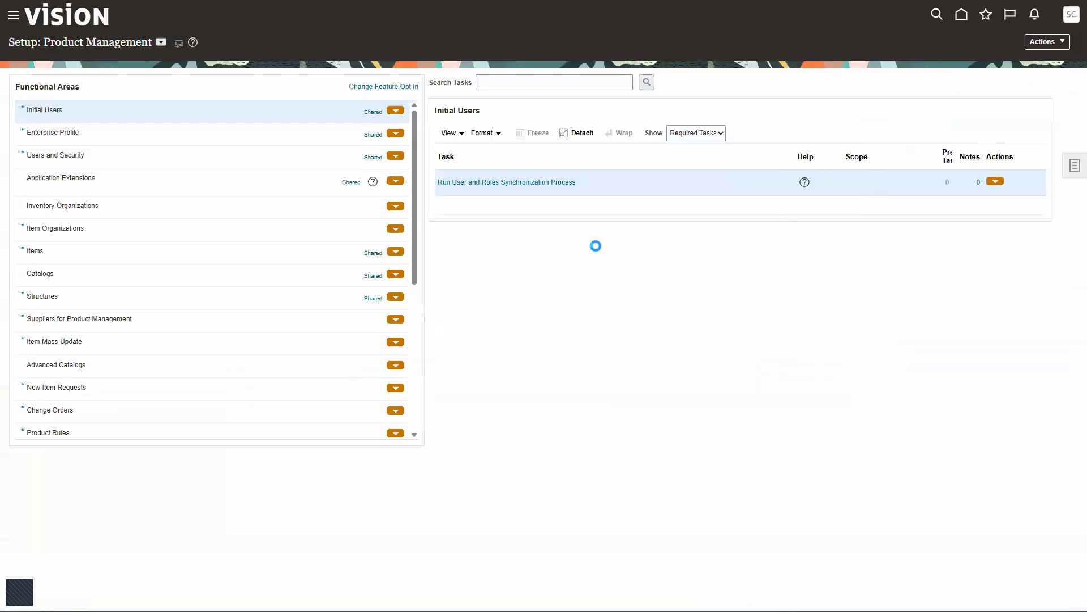
left_click(1074, 169)
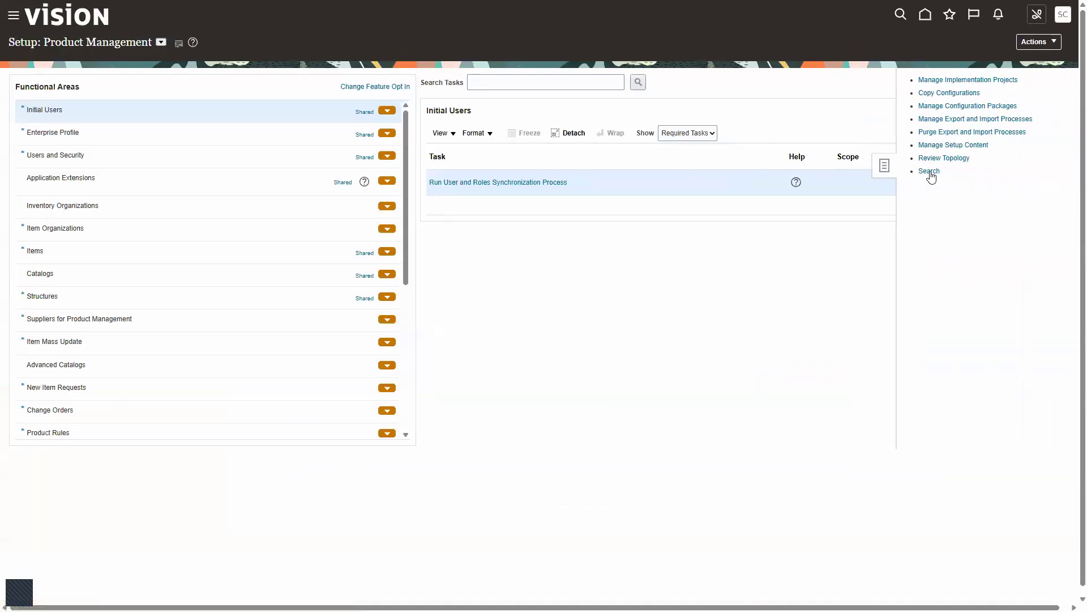
left_click(928, 172)
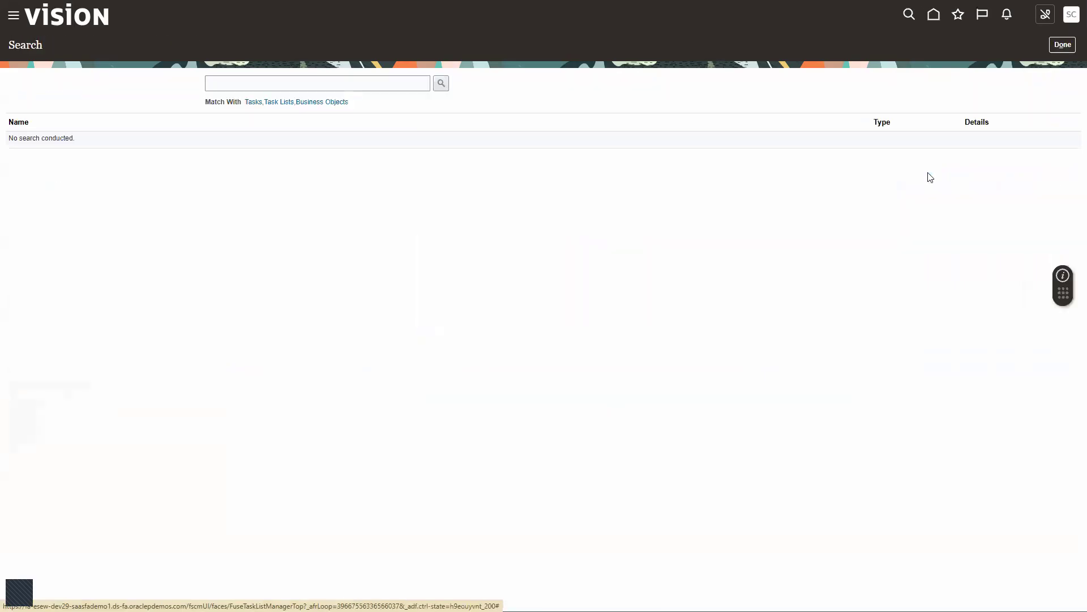
Search the setup tasks for "expense pool" and open the Manage Overhead Expense Pools task
left_click(250, 83)
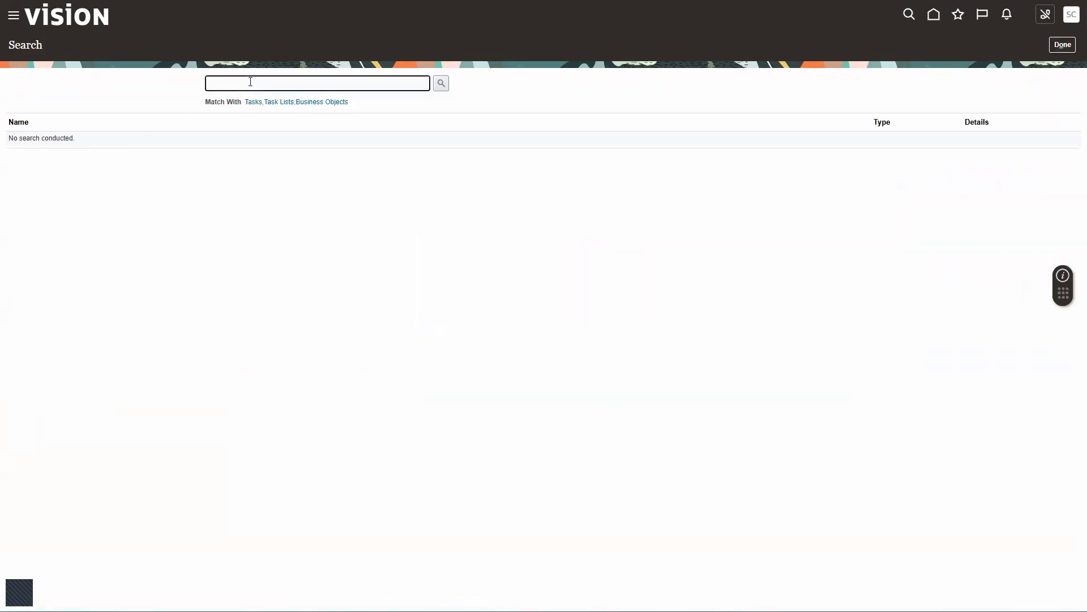
type("expense rool")
key("Return")
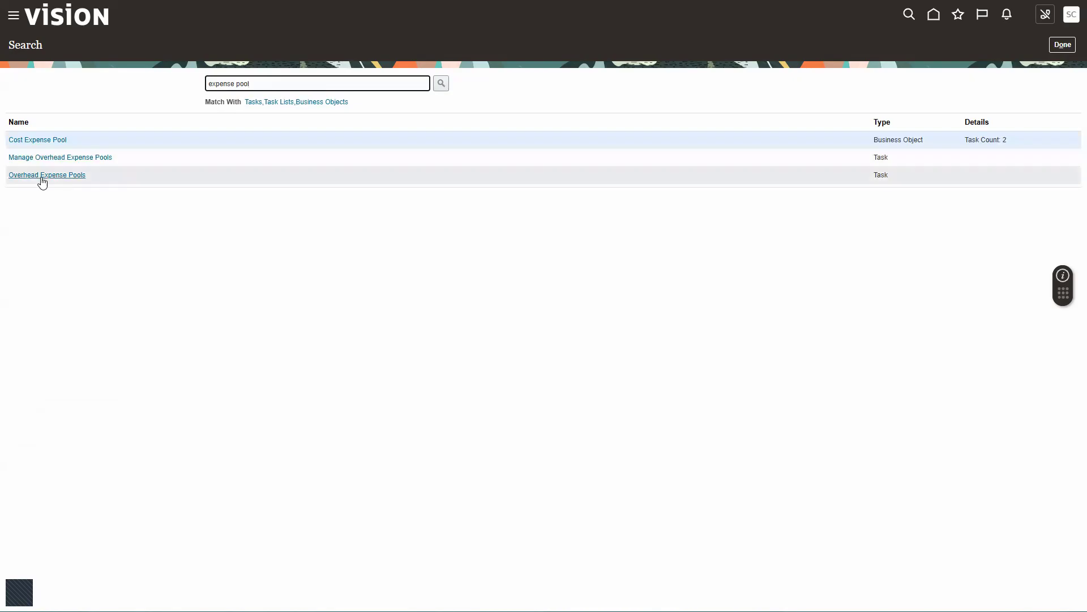
left_click(40, 158)
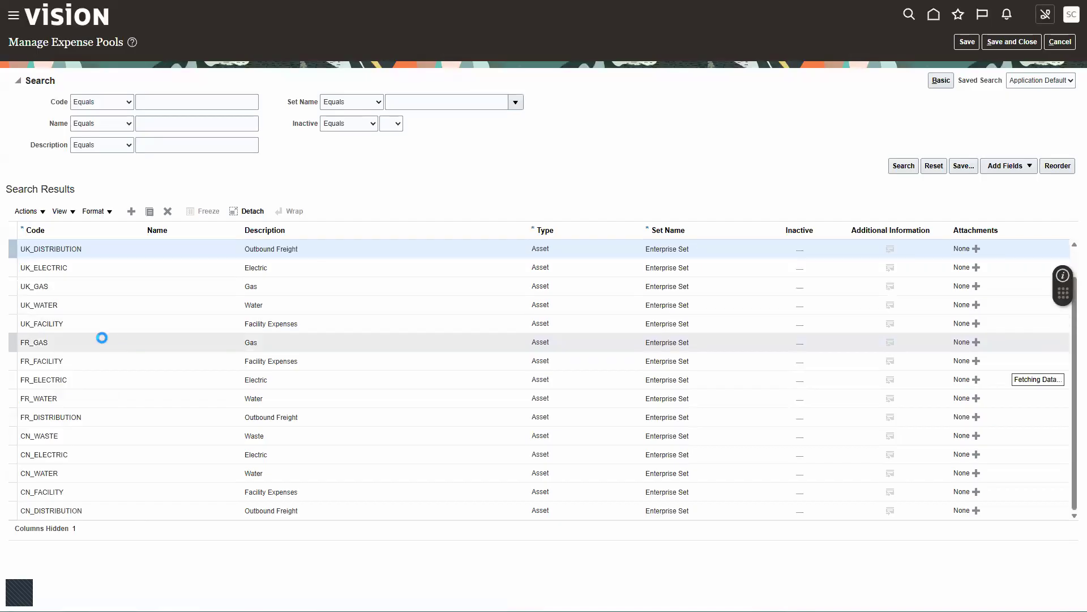
Look through the existing expense pools and add a new one with the code US_OVERHEADS, leaving its name blank
scroll(106, 341, "down", 3)
left_click(1070, 347)
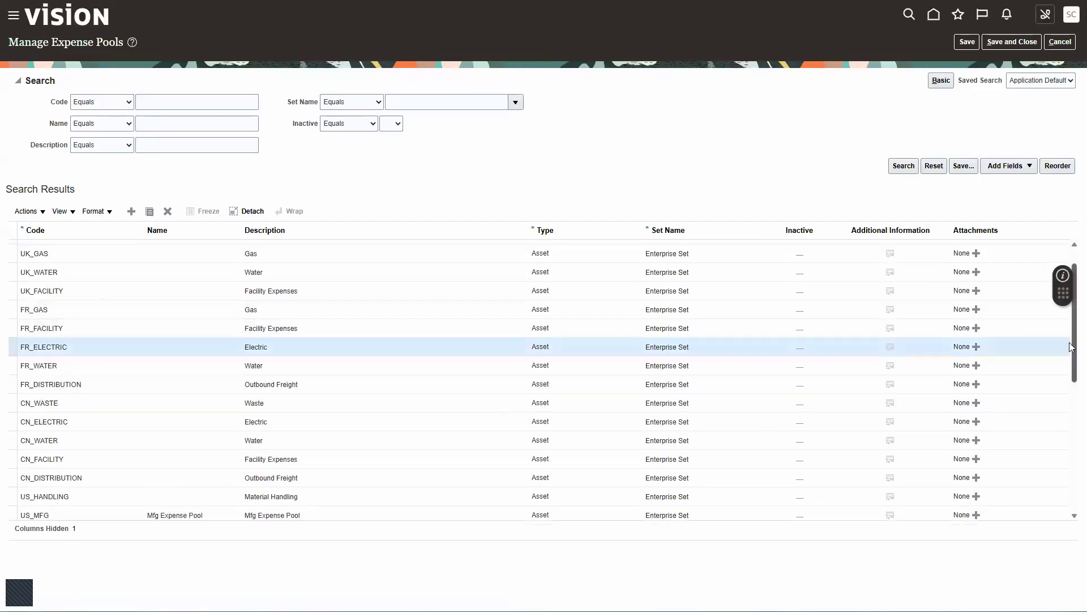
left_click_drag(1073, 347, 1069, 496)
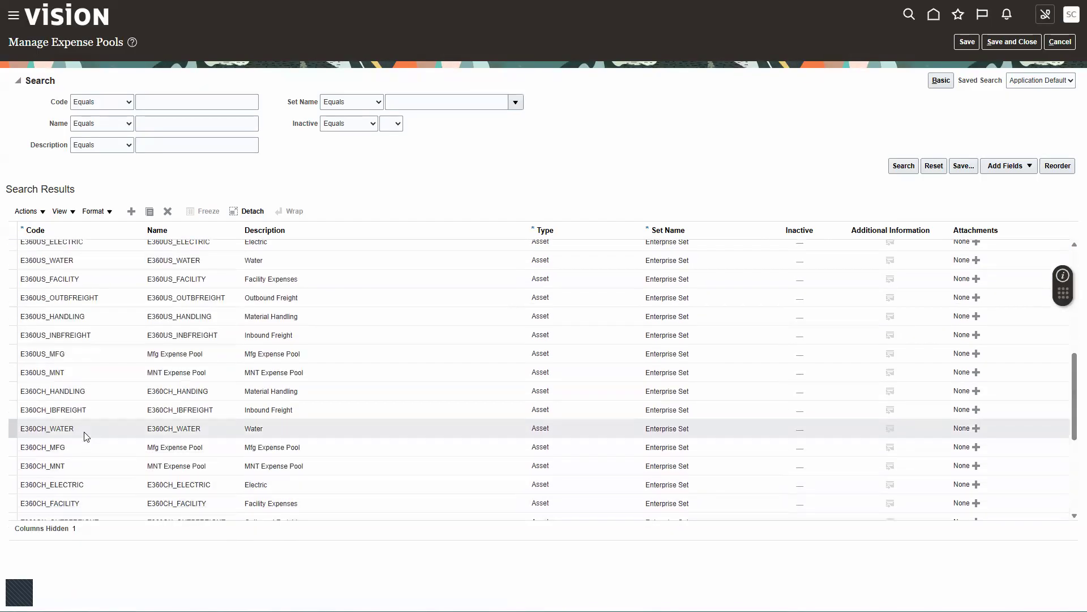
scroll(83, 429, "down", 5)
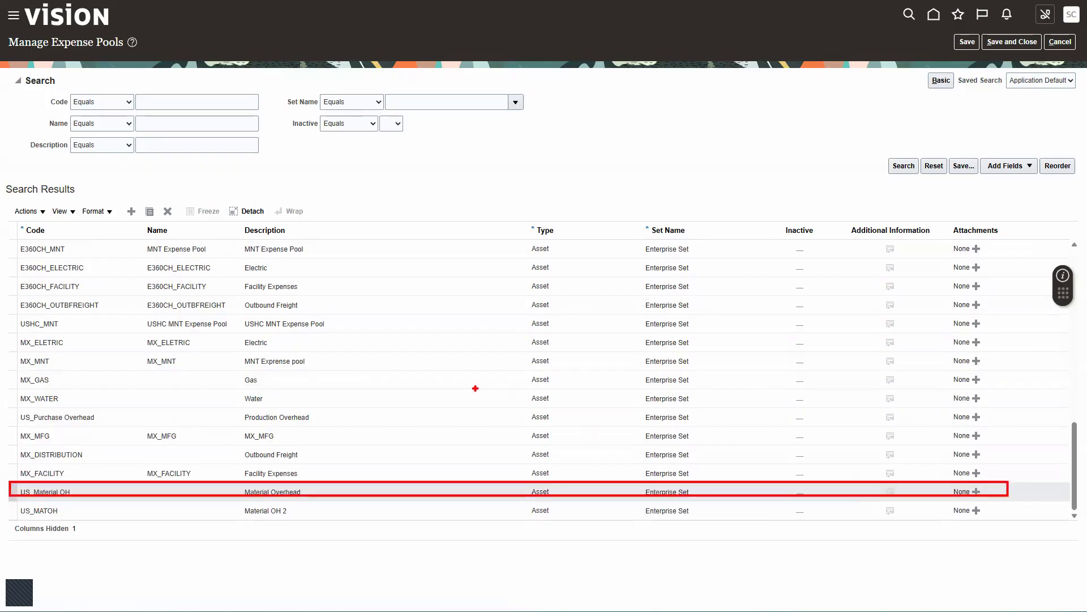
left_click(130, 215)
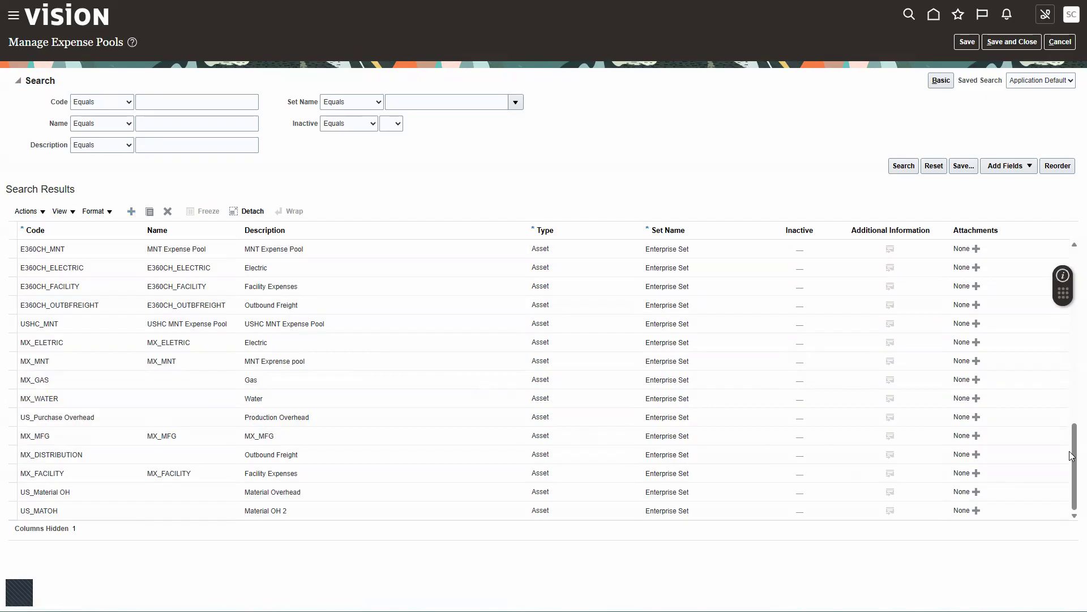
left_click_drag(1072, 453, 1071, 308)
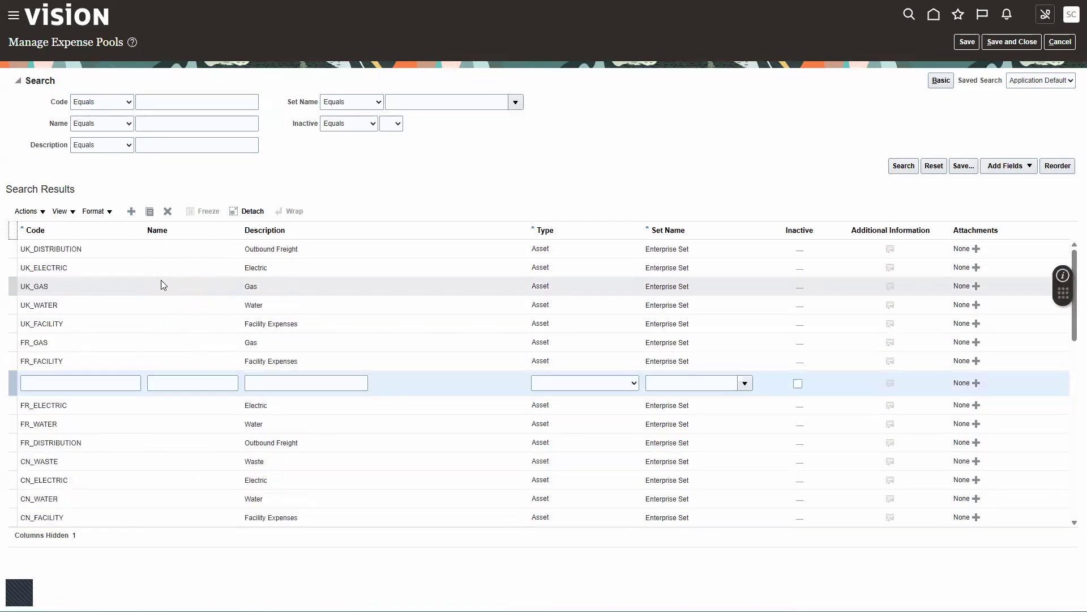
left_click(65, 383)
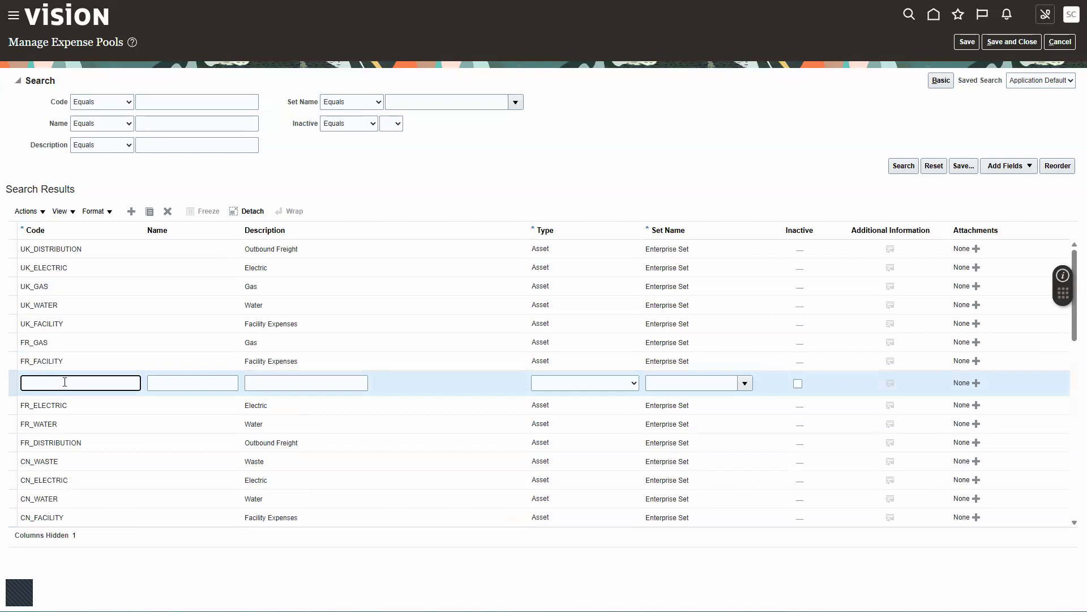
type("US_OVERHEADS")
key("Tab")
key("Tab")
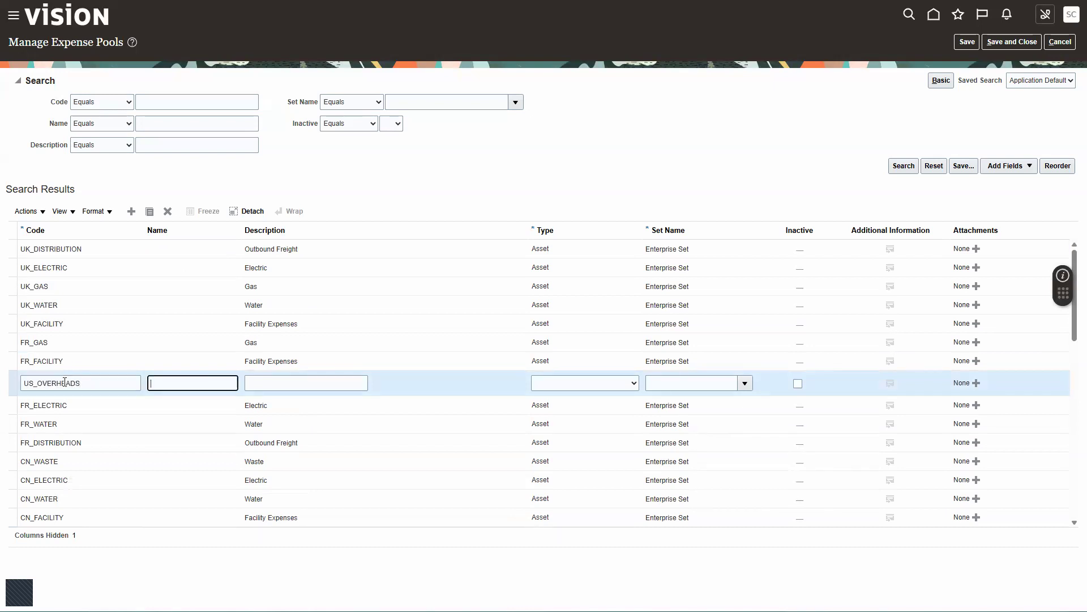
type("O")
key("BackSpace")
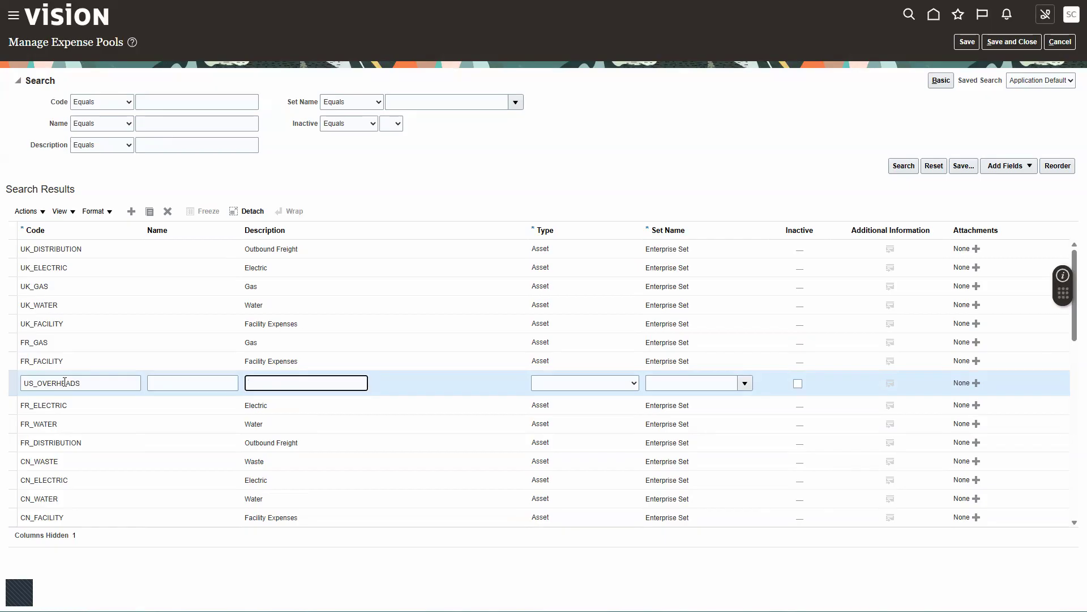
Describe the US_OVERHEADS pool as "Plant overhead" and set its type to Asset
type("Plam")
key("BackSpace")
type("nat")
key("BackSpace")
key("BackSpace")
key("BackSpace")
type("t overhead")
key("Tab")
key("Down")
key("Tab")
Try to enter "enterprise set" as the new pool's set name and save the pool
type("exnte")
key("BackSpace")
key("BackSpace")
key("BackSpace")
key("BackSpace")
type("nterprise set")
key("Tab")
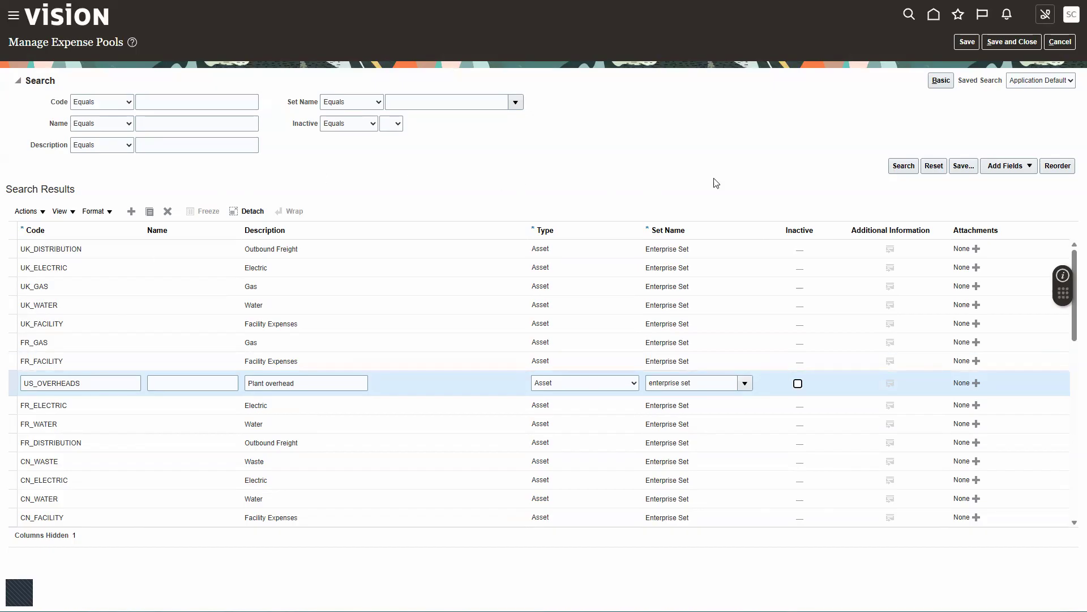
left_click(961, 166)
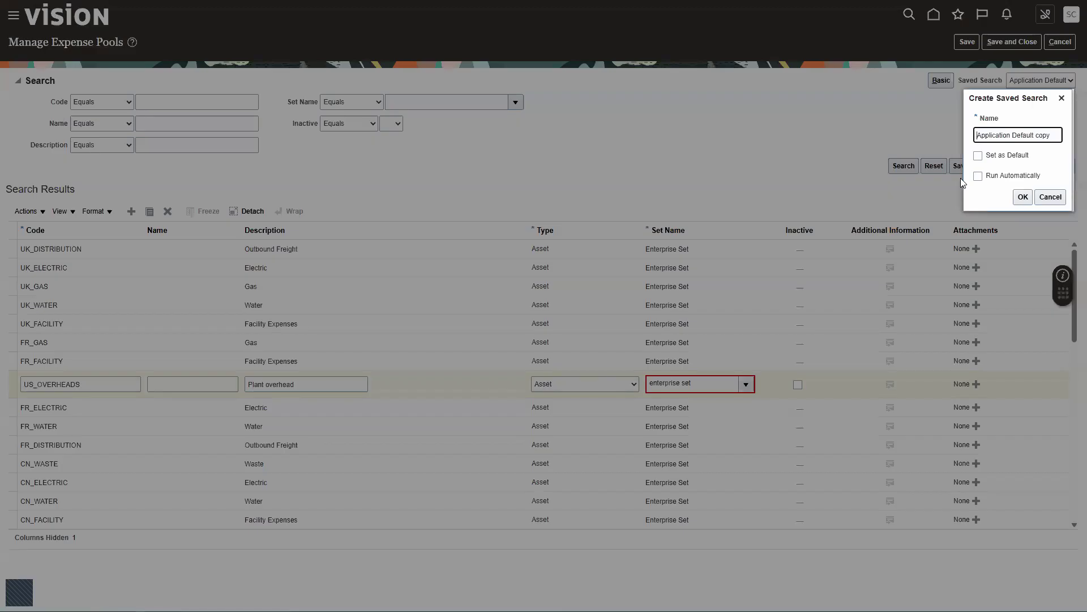
left_click(1051, 197)
left_click(1000, 49)
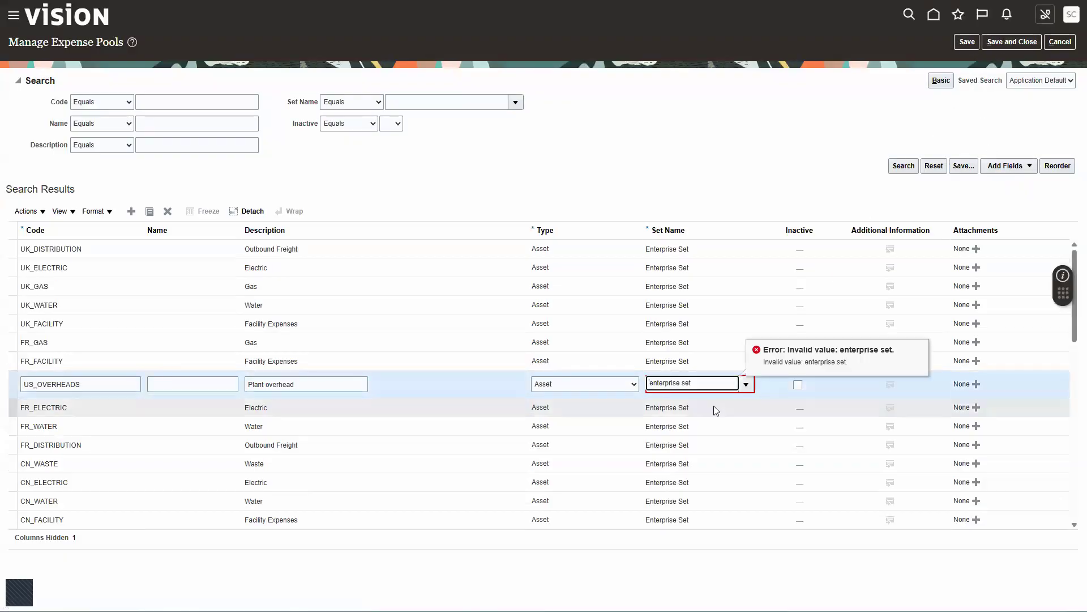
Look up "Enterprise" among the reference data sets, assign Enterprise Set to the US_OVERHEADS pool, and save and close
left_click(705, 381)
left_click(746, 384)
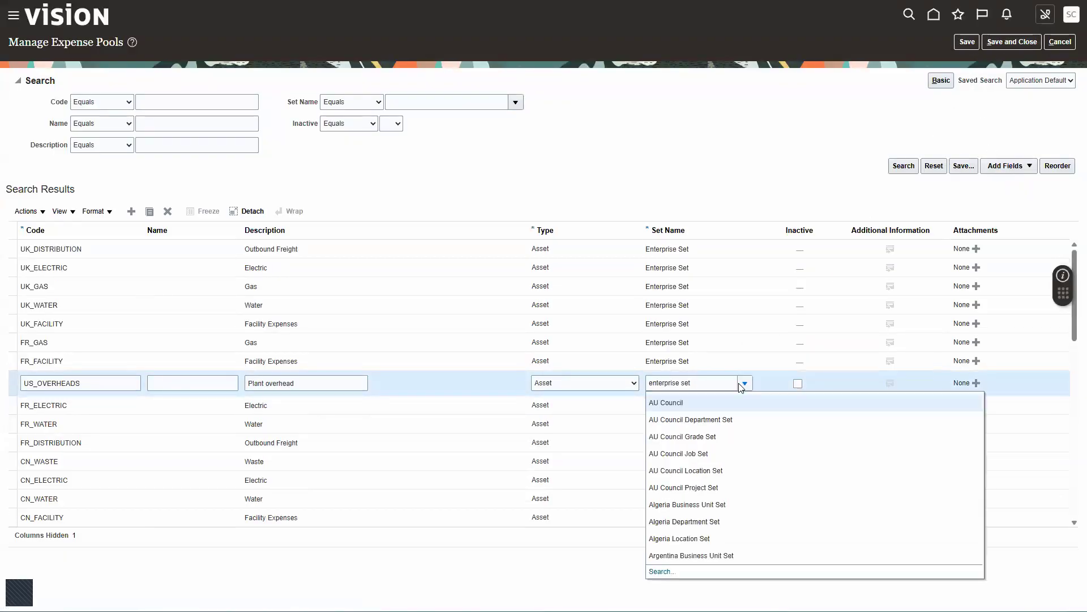
left_click_drag(704, 386, 627, 387)
type("Enterprise")
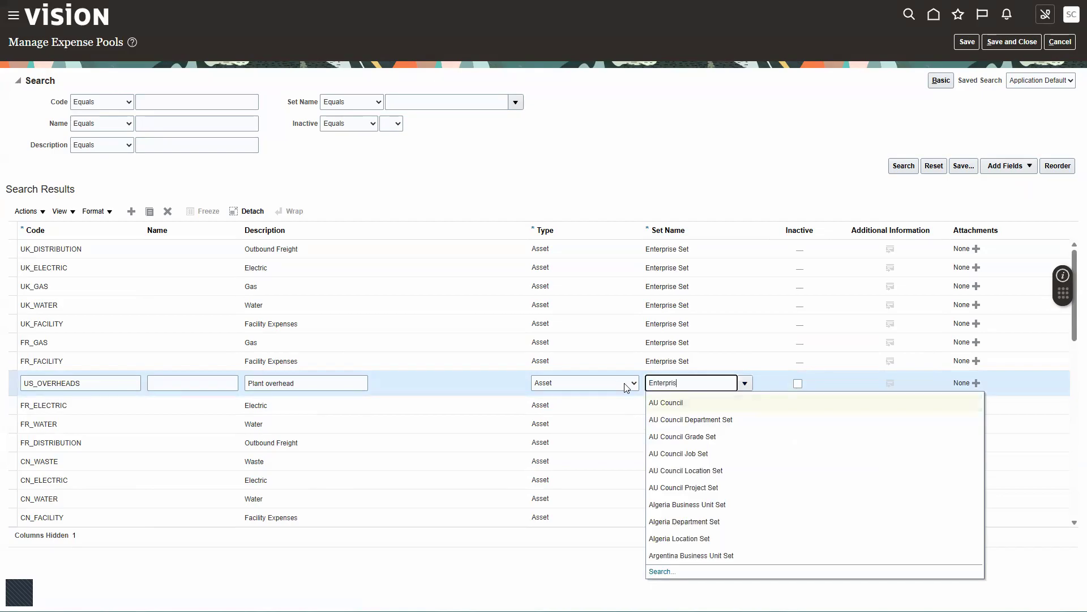
left_click(662, 571)
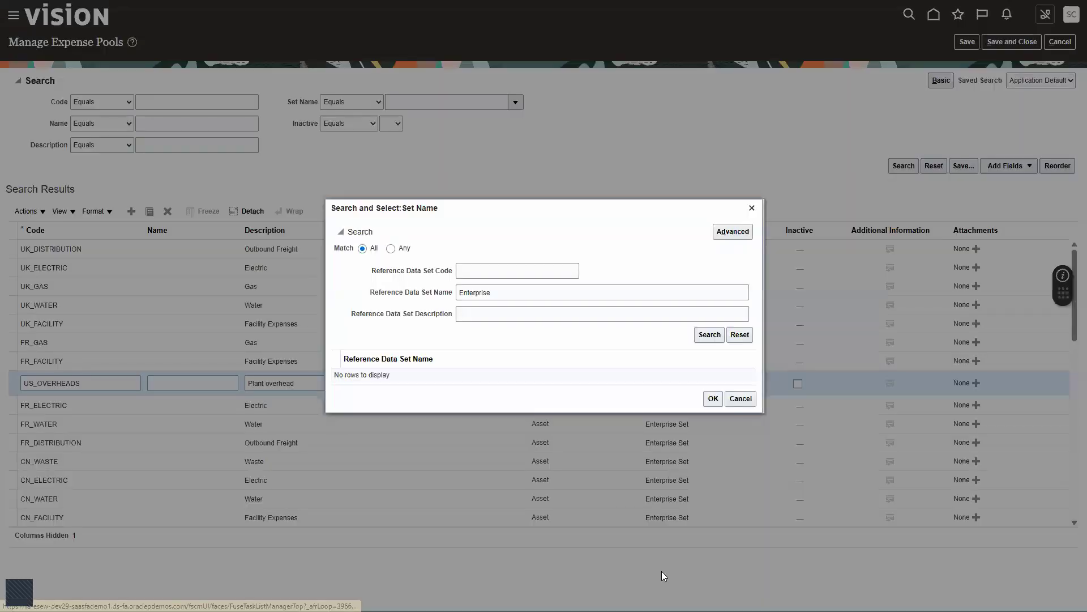
left_click(709, 334)
left_click(712, 401)
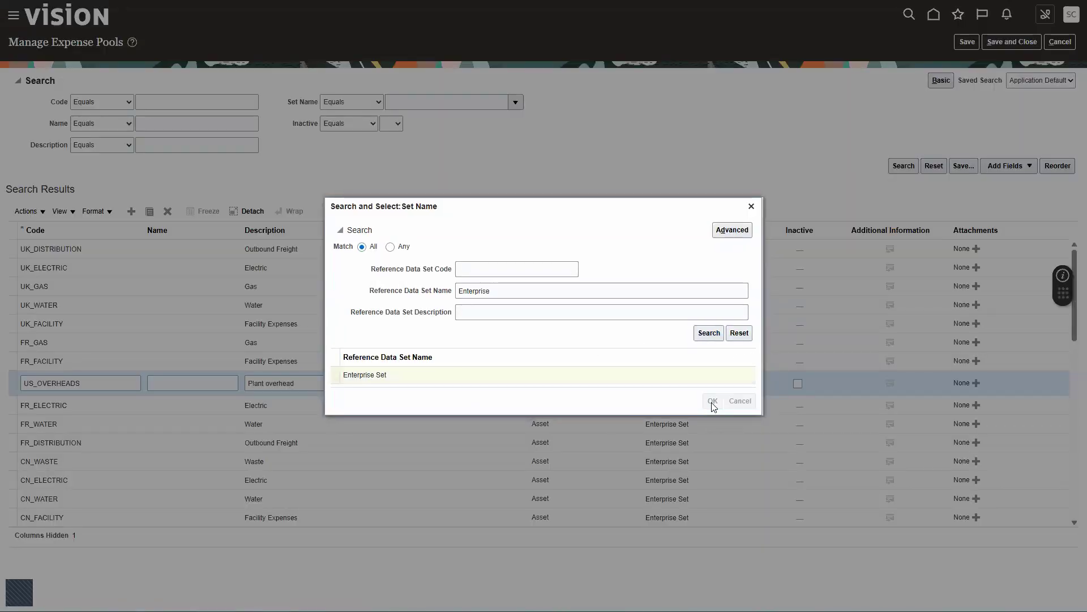
left_click(1032, 41)
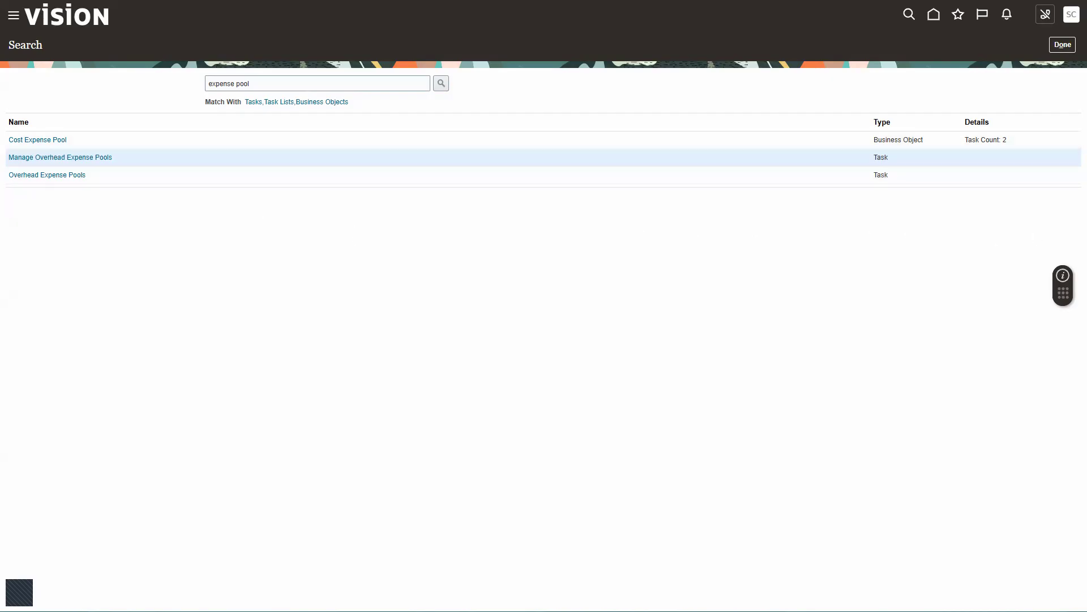
Search the setup tasks for "Cost element" and open the Manage Cost Elements task
left_click_drag(250, 84, 173, 85)
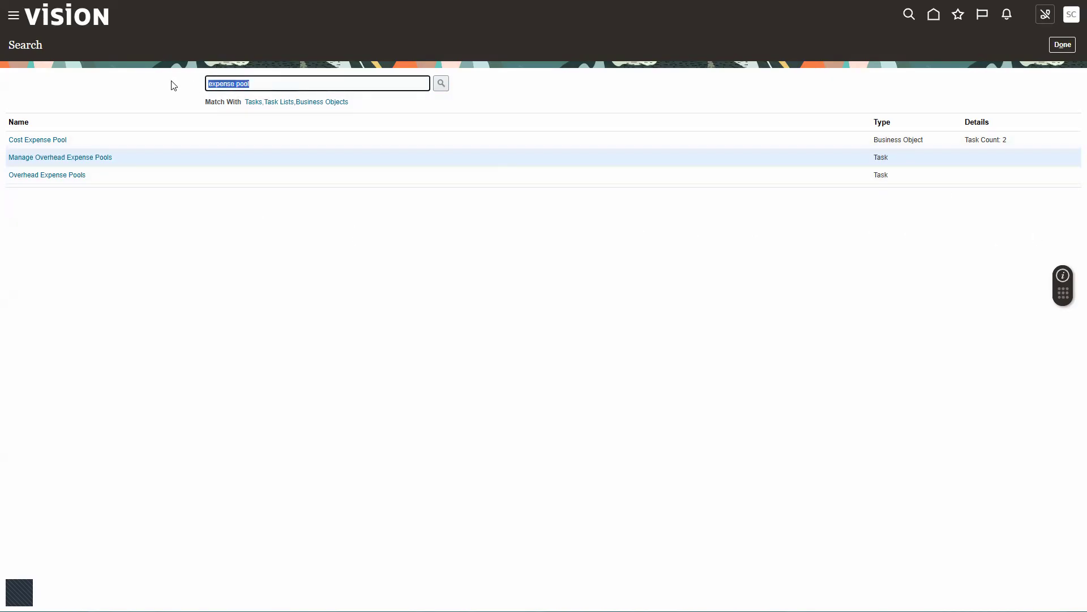
type("Cost element")
key("Return")
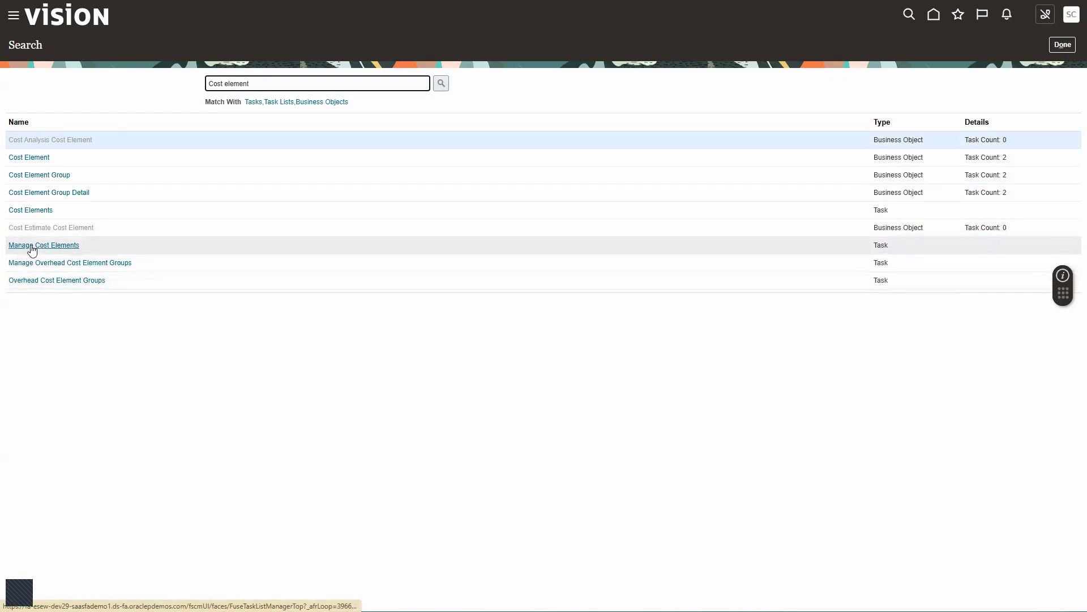
left_click(50, 246)
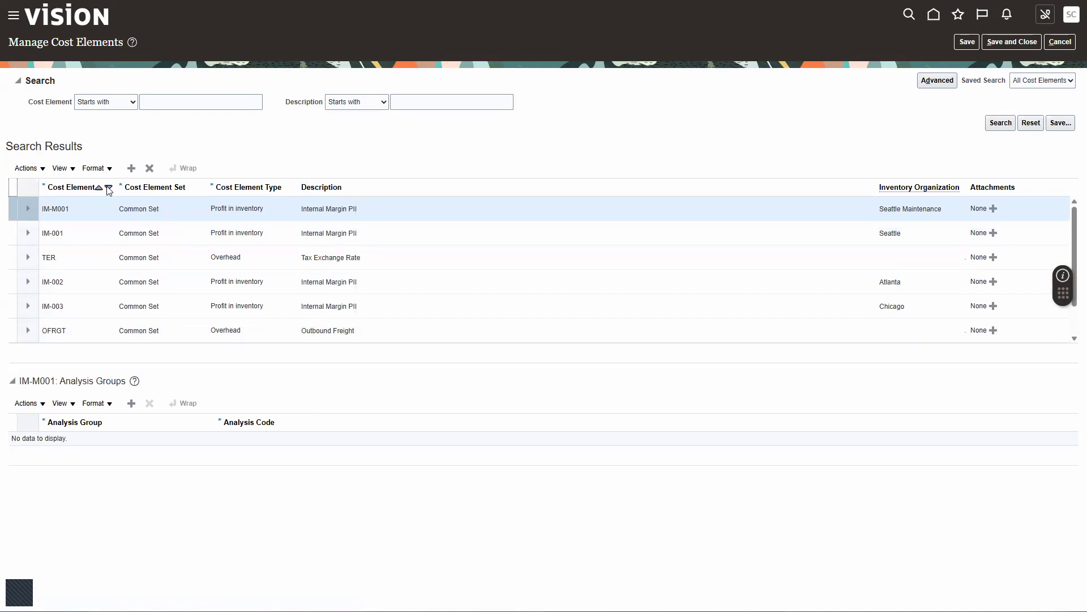
Sort the cost elements by name in descending order and review the existing overhead elements
left_click(108, 188)
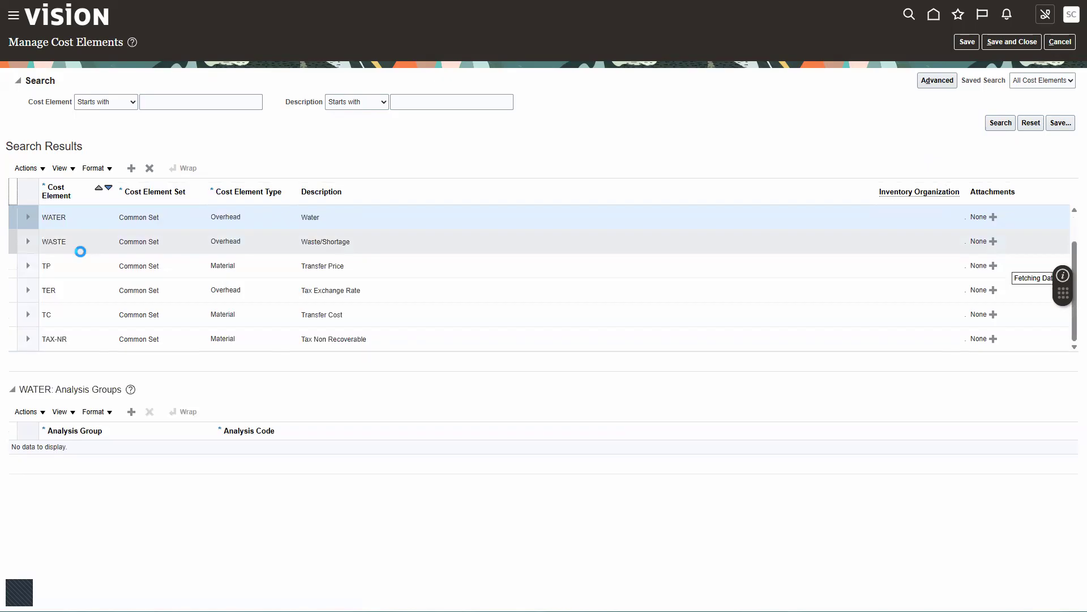
scroll(80, 251, "down", 1)
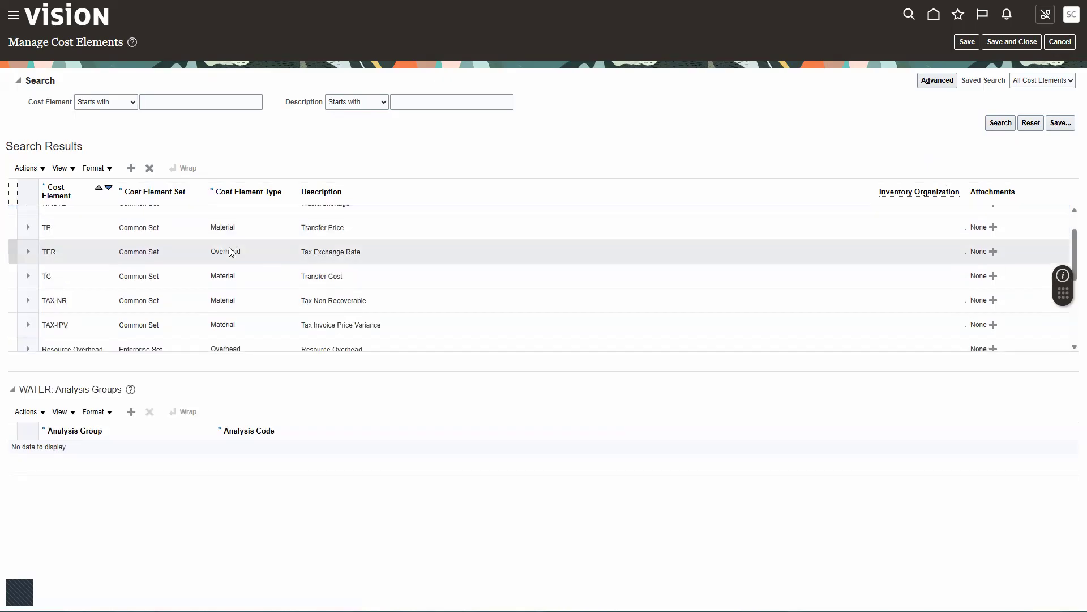
scroll(114, 274, "down", 1)
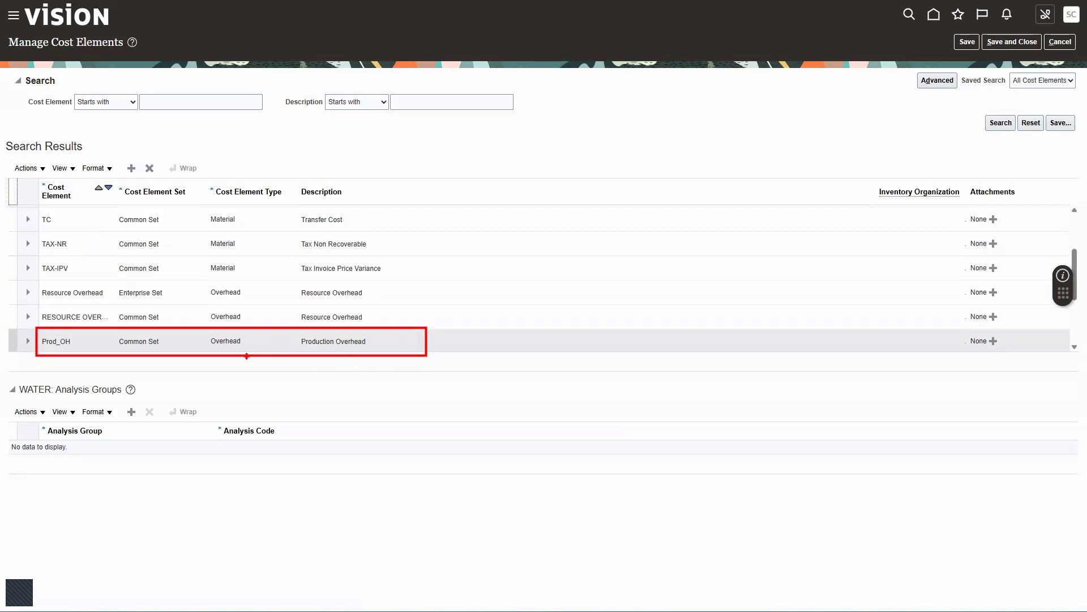
Add a cost element Production OH in the Common Set with type Overhead and description "Material Overhead"
left_click(132, 168)
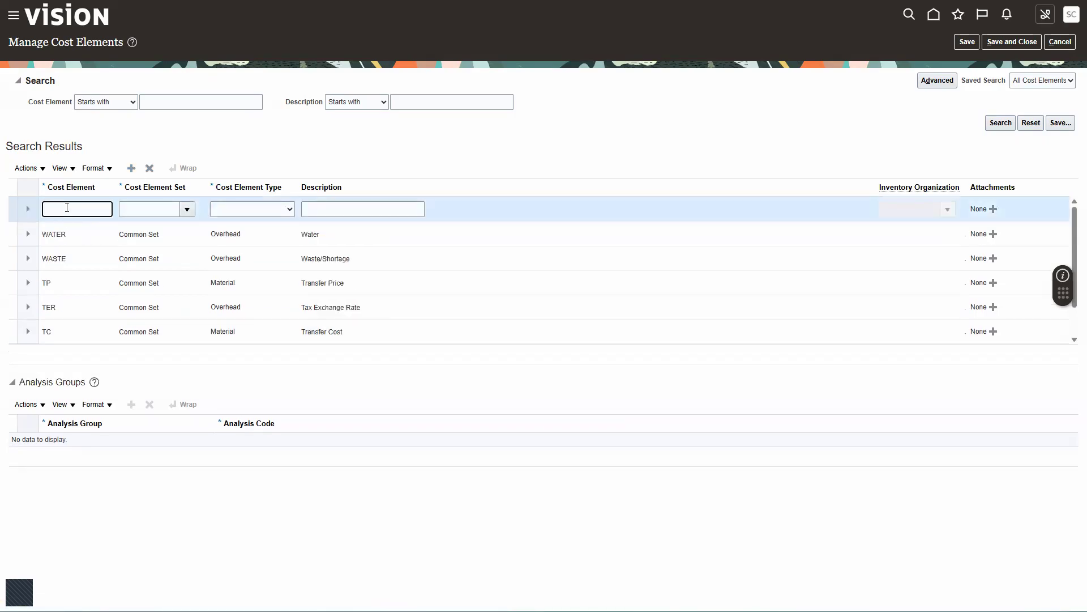
type("Production OH")
key("Tab")
type("Common Set")
key("Tab")
type("Overhead")
key("Tab")
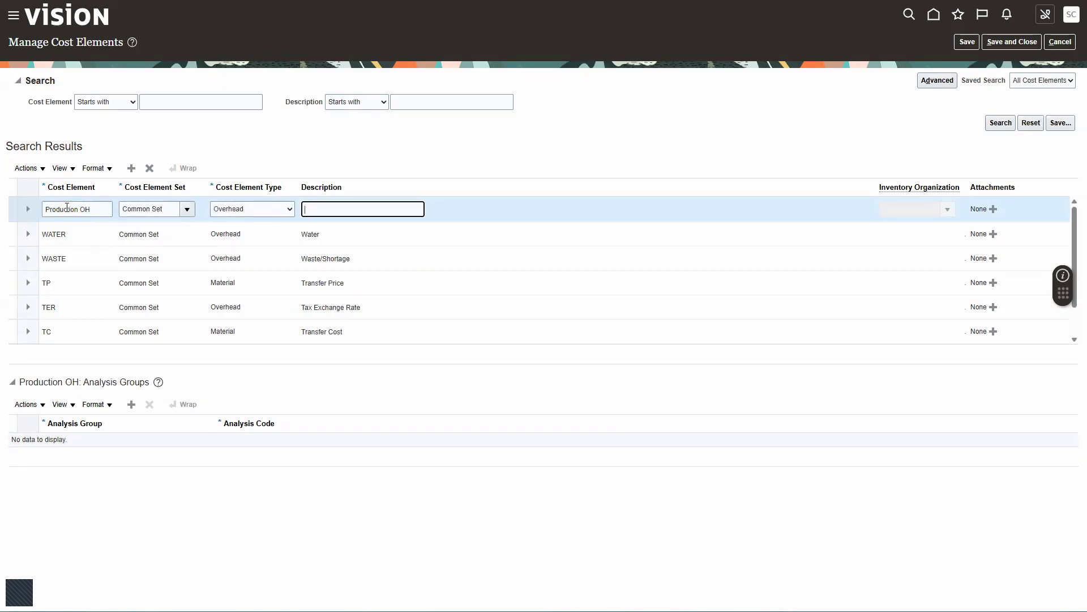
type("Material Overhead")
Save the Production OH cost element and close the cost elements page
left_click(1001, 123)
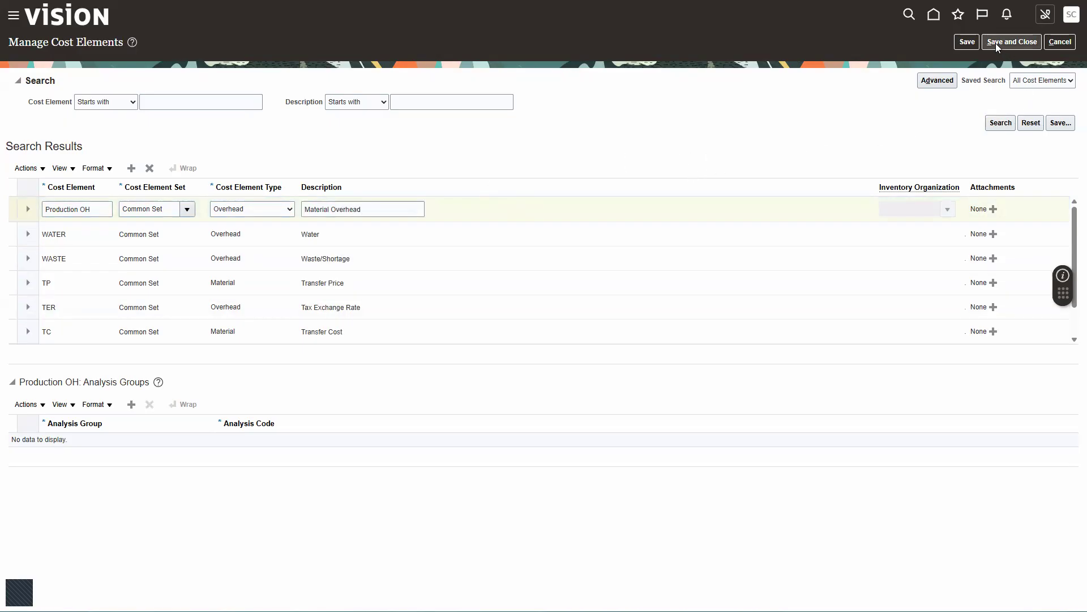
left_click(966, 42)
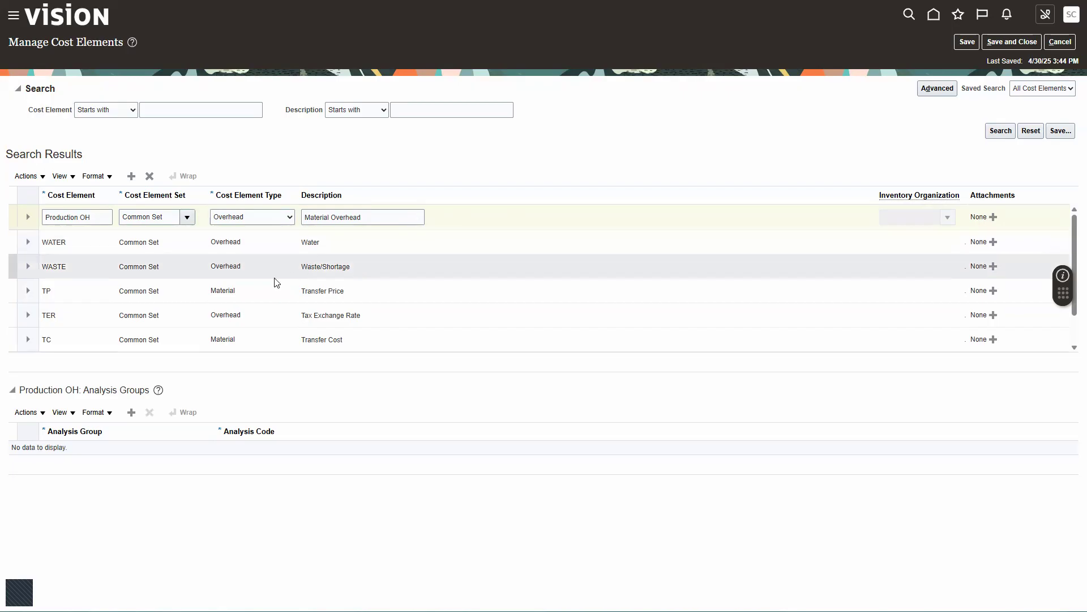
left_click(1000, 43)
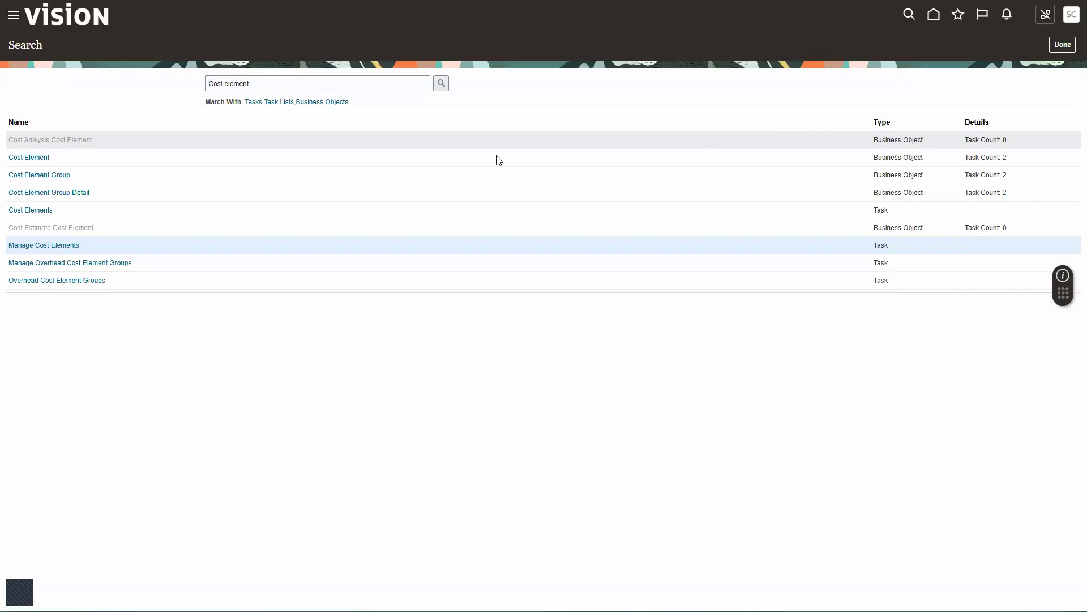
Open the Manage Overhead Cost Element Groups task
left_click(66, 263)
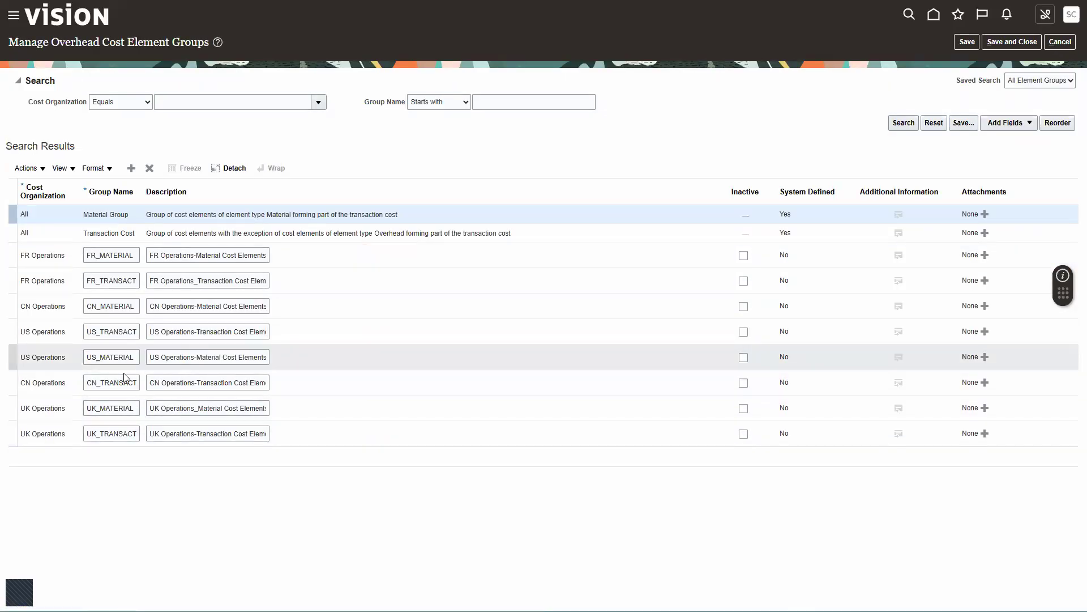
Try adding an Overhead line to the US_MATERIAL group, look through the available cost elements, and discard the line
left_click(74, 356)
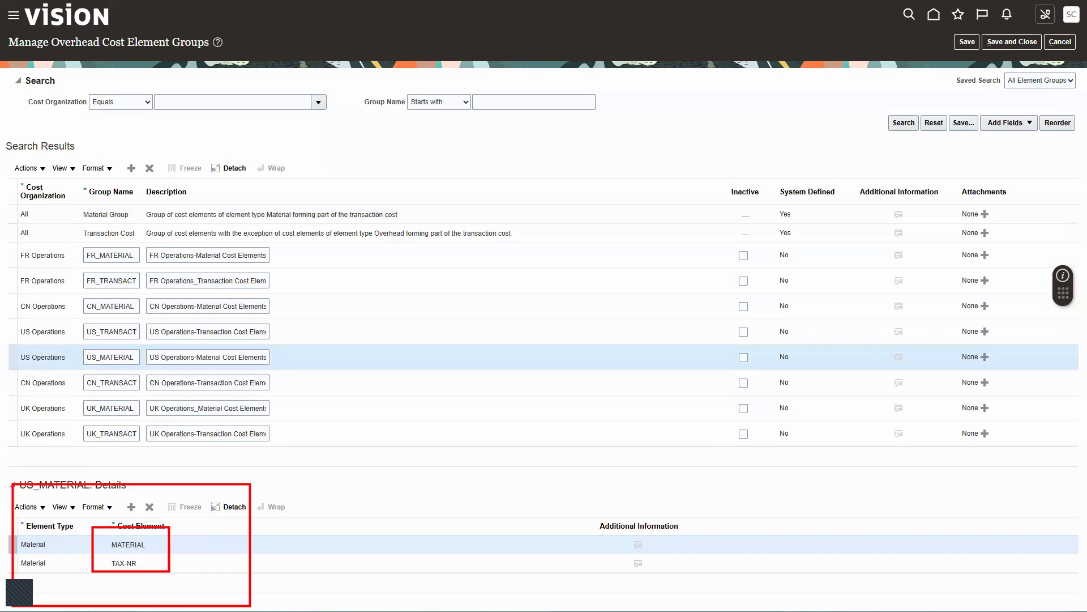
right_click(436, 453)
left_click(134, 509)
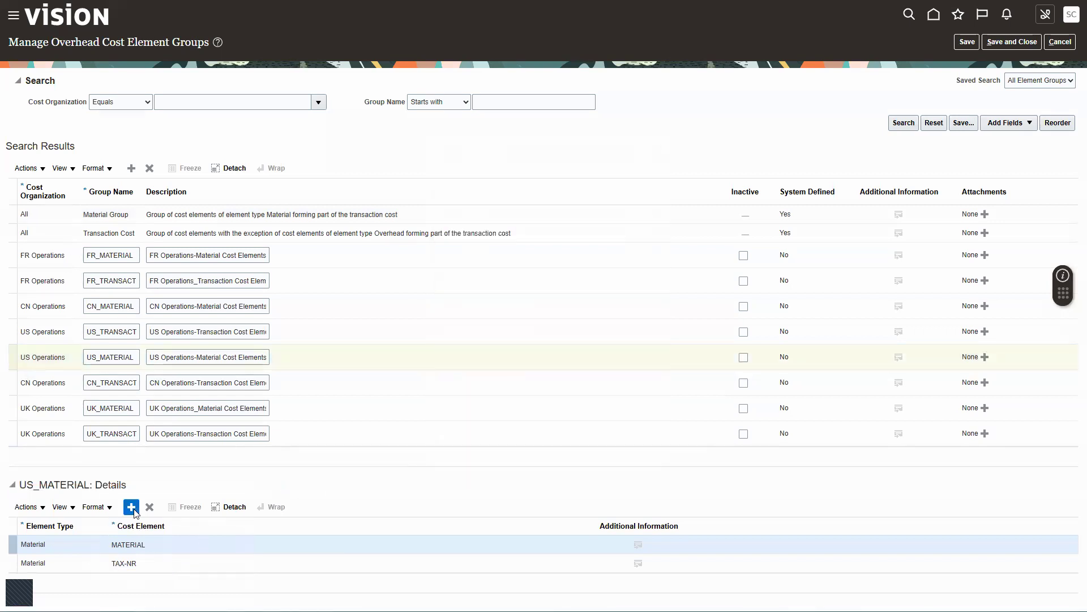
left_click(101, 548)
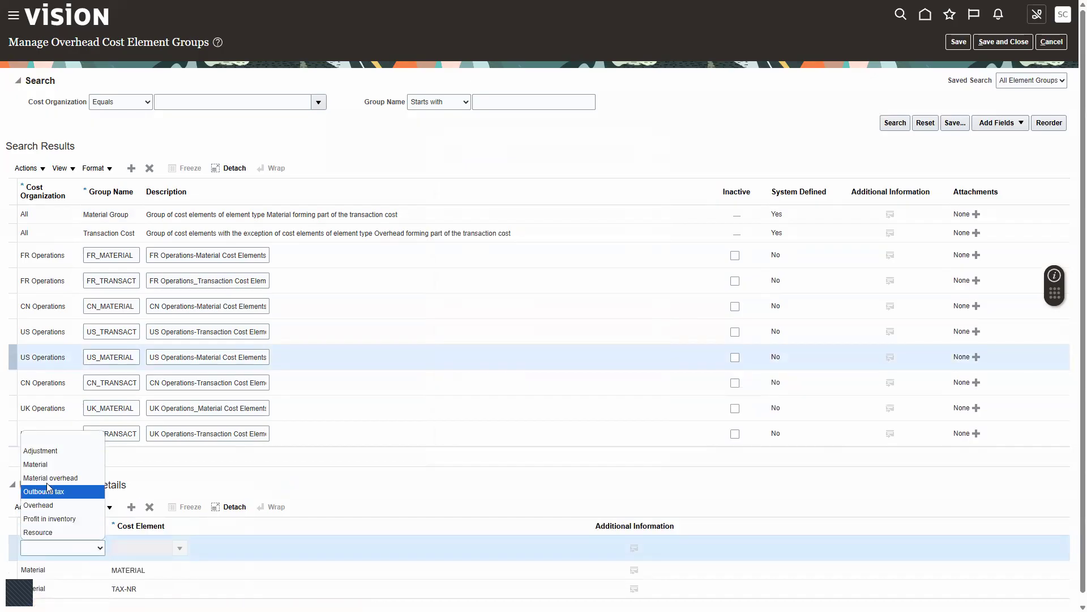
left_click(47, 505)
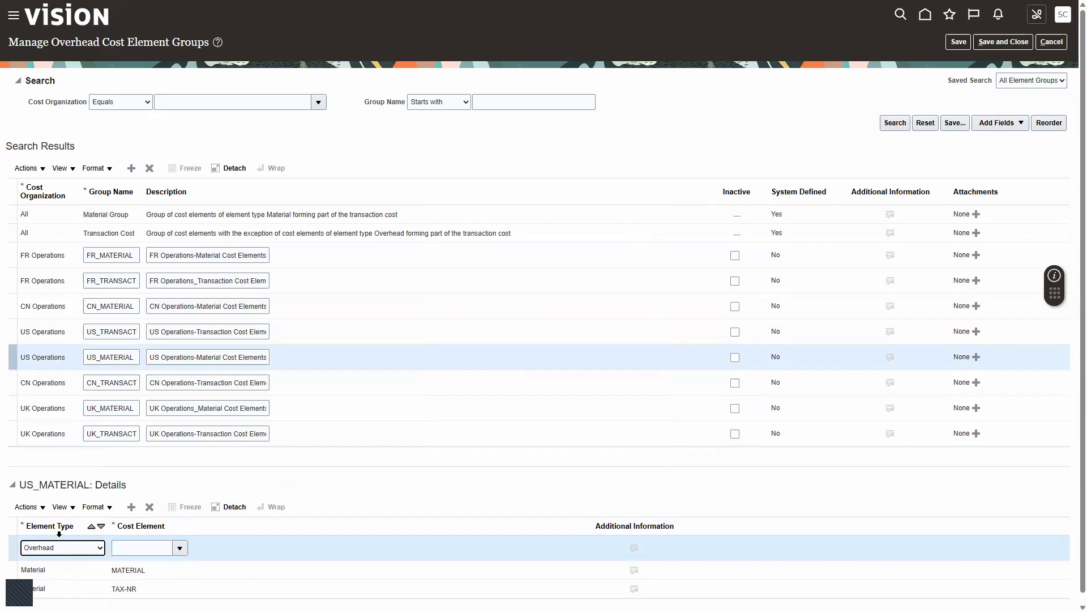
left_click(180, 547)
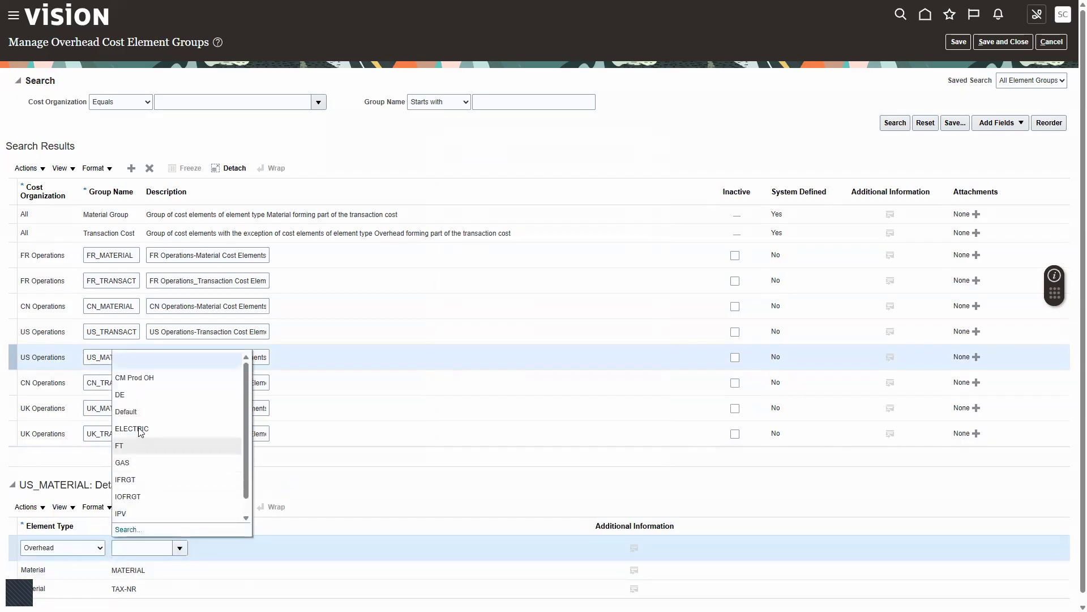
left_click(352, 500)
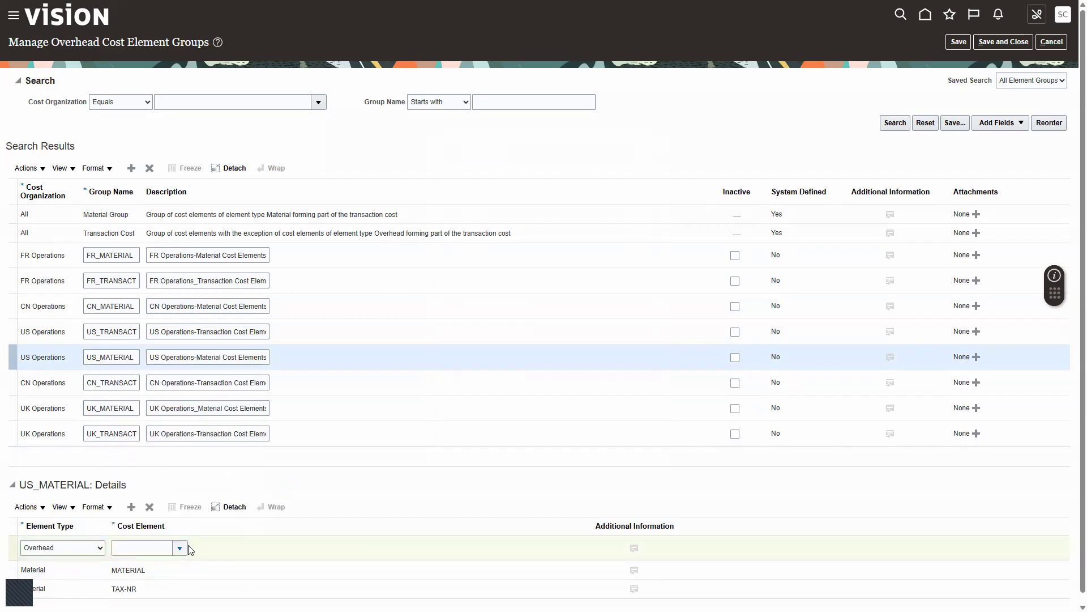
left_click(149, 510)
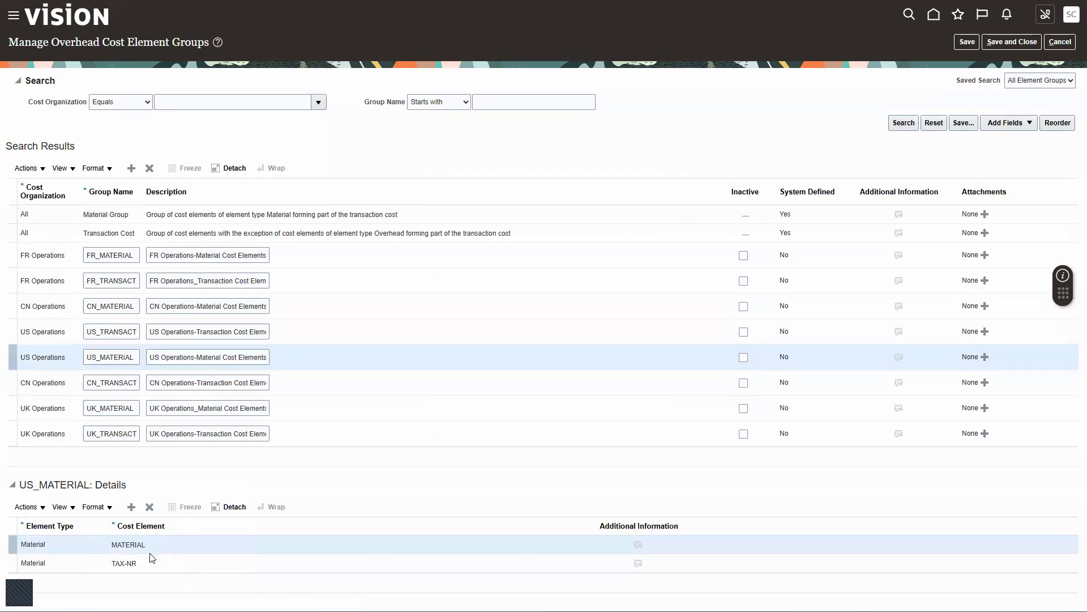
Review the cost elements assigned to the US_TRANSACTION and US_MATERIAL groups, and save and close the page
left_click(65, 332)
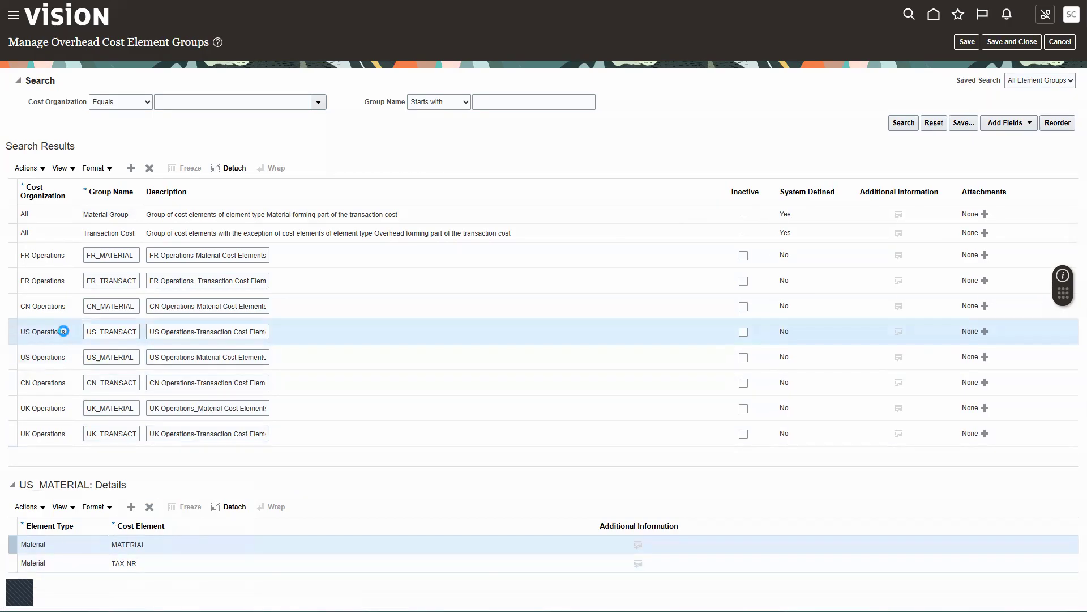
scroll(86, 541, "down", 1)
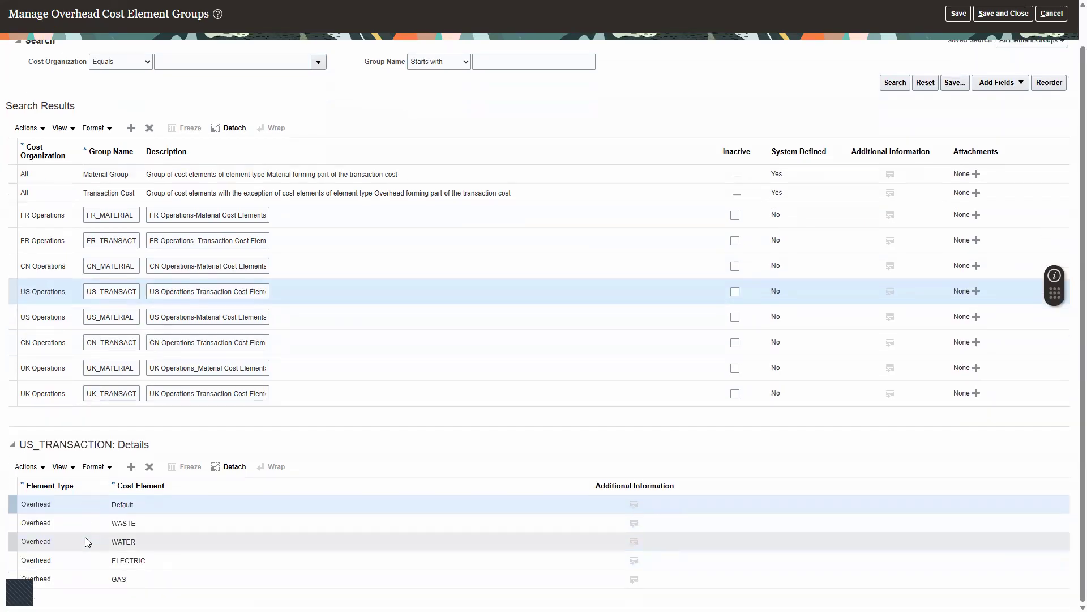
scroll(102, 501, "up", 1)
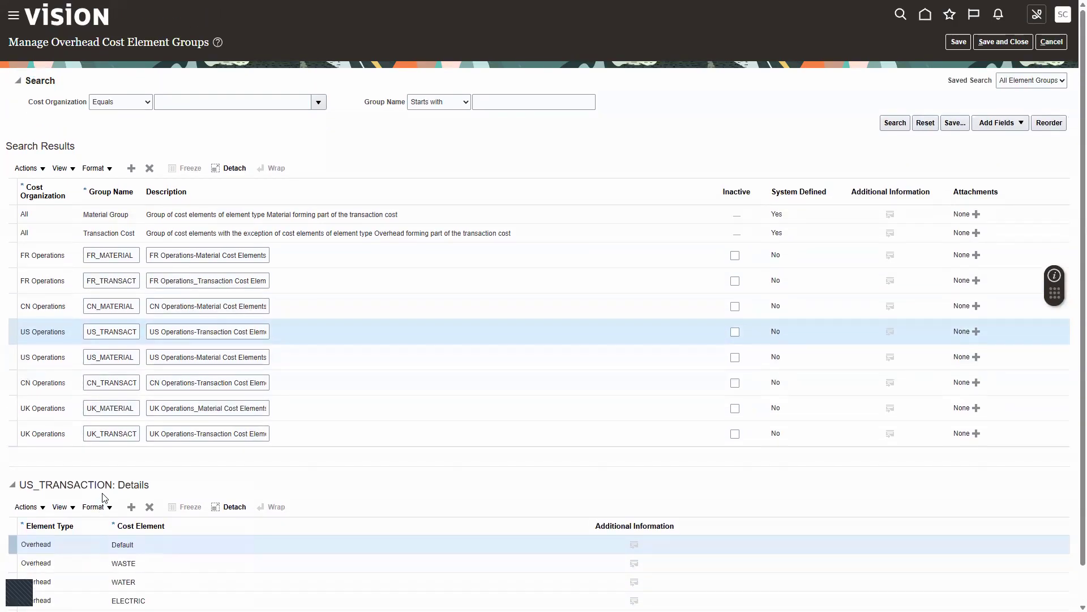
left_click(70, 355)
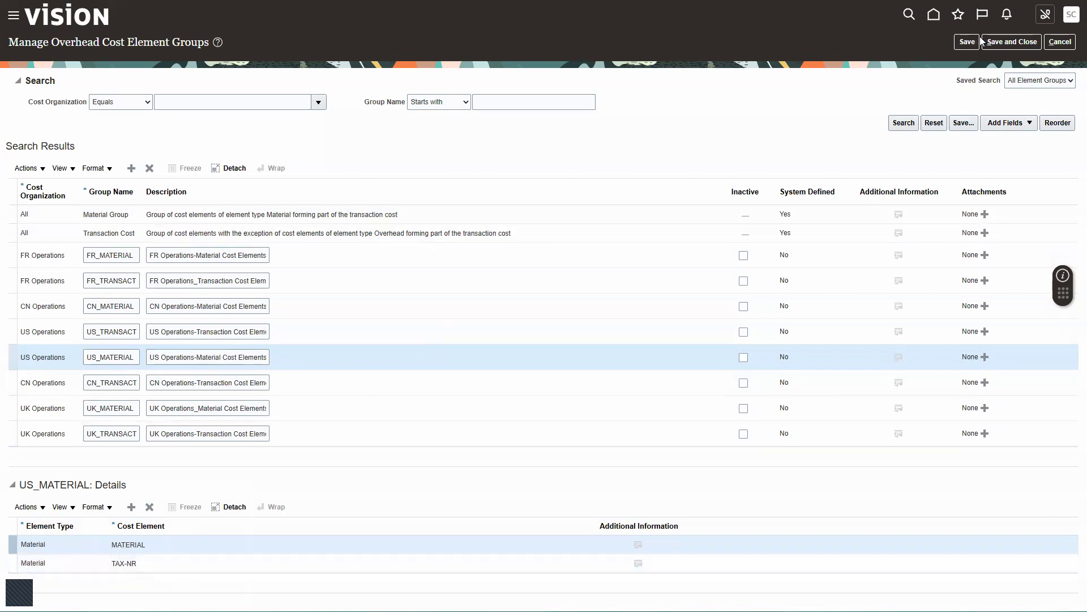
left_click(1034, 42)
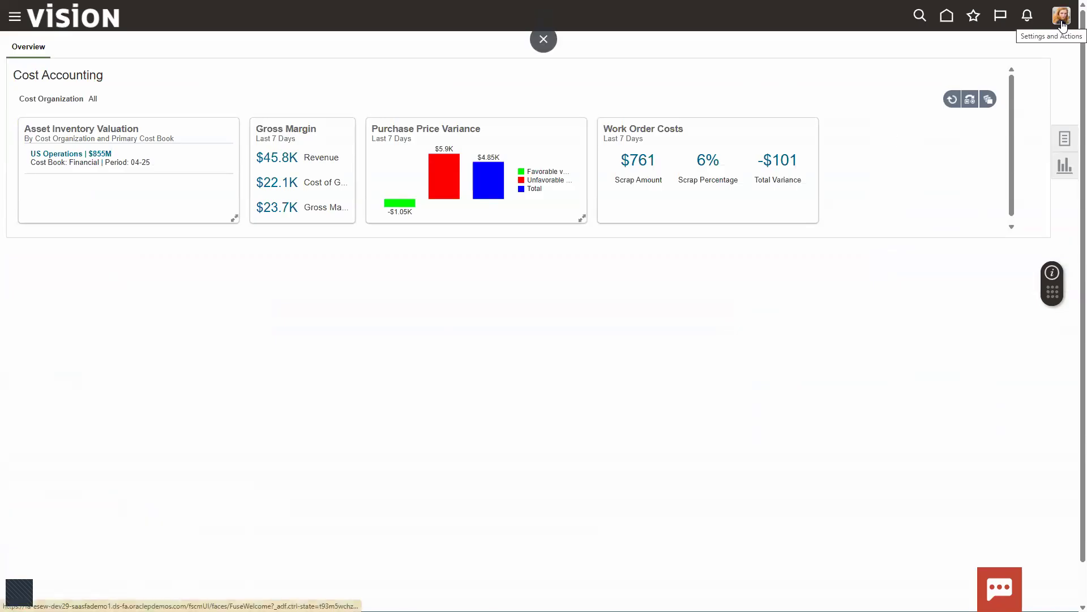
Open the Manage Accounting Overhead Rules task from the Cost Accounting work area
left_click(1058, 143)
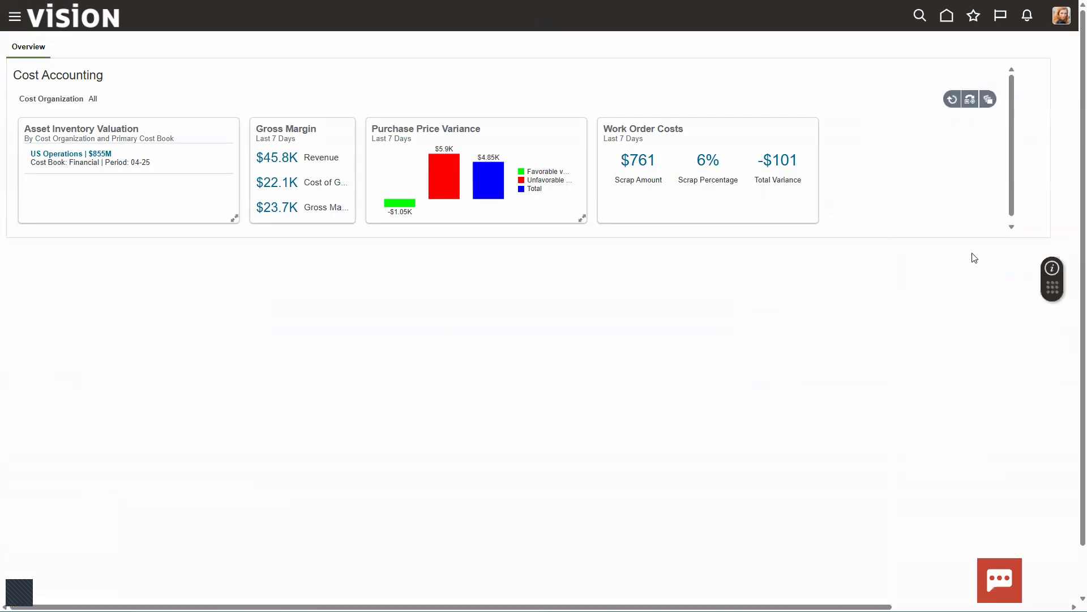
mouse_move(1063, 166)
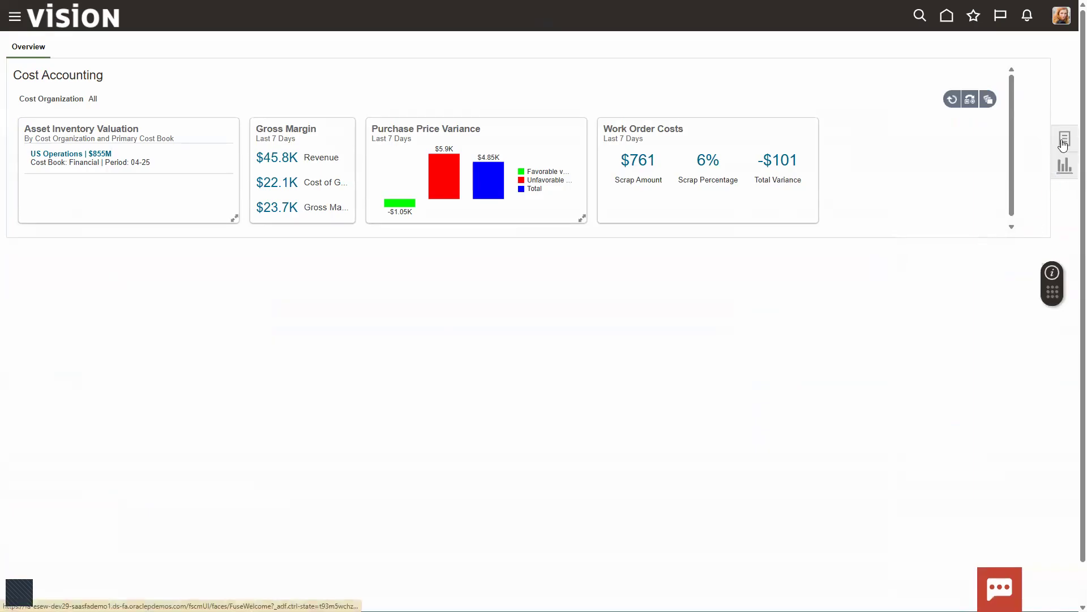
left_click(1061, 141)
left_click(955, 258)
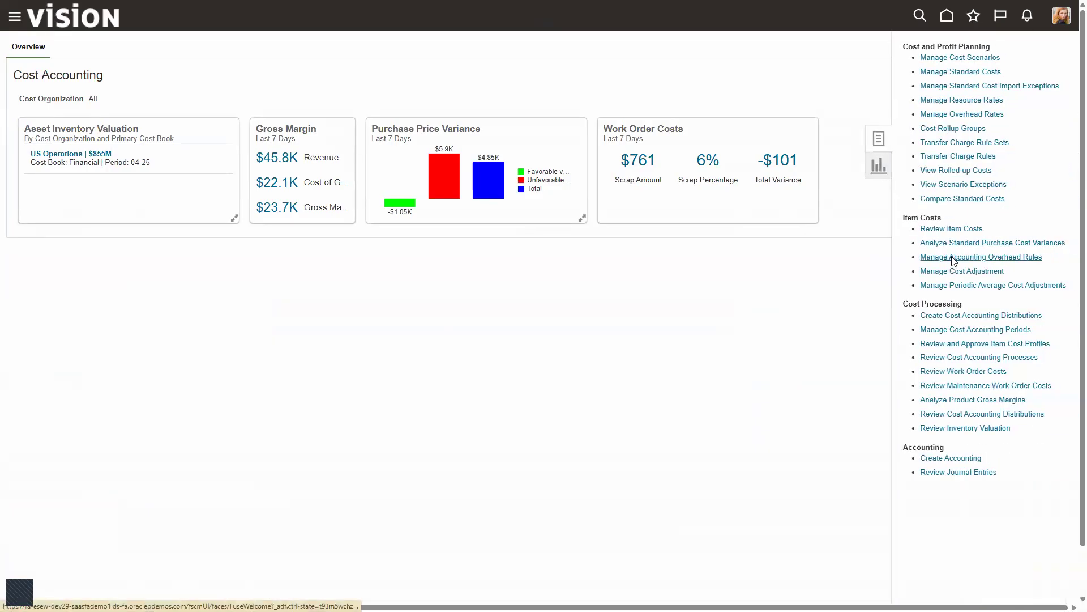
Search for accounting overhead rules in cost organization US Operations whose rule name starts with EE-
left_click(232, 184)
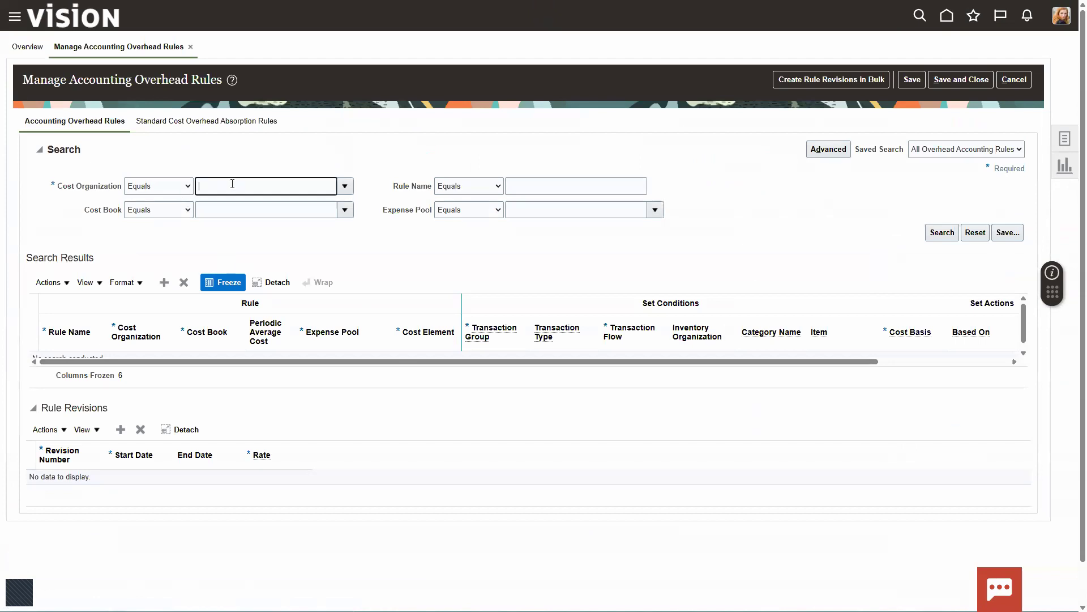
type("US O")
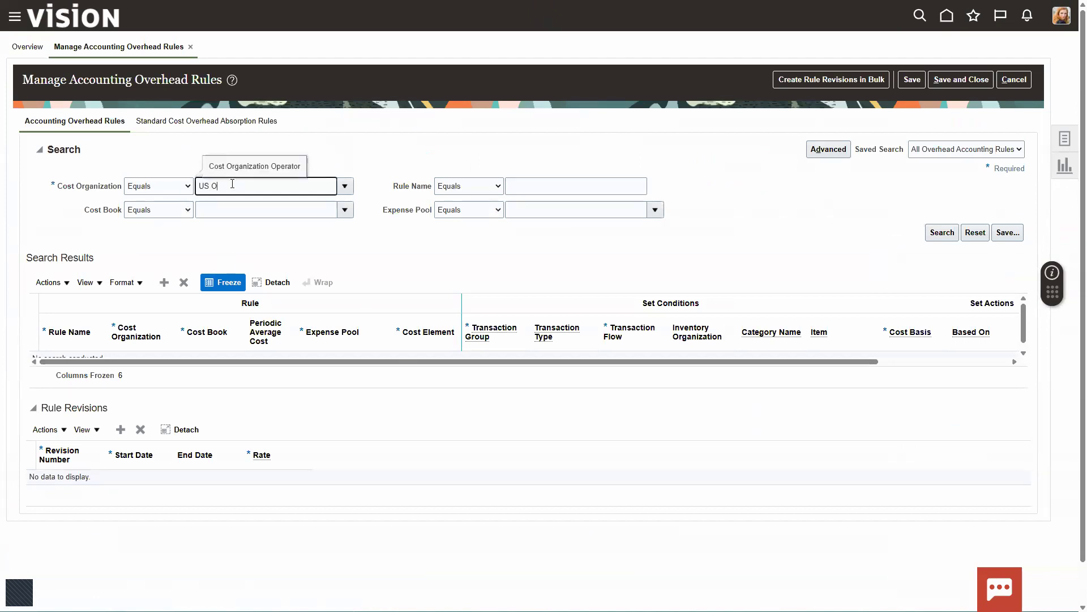
type("perations")
key("Tab")
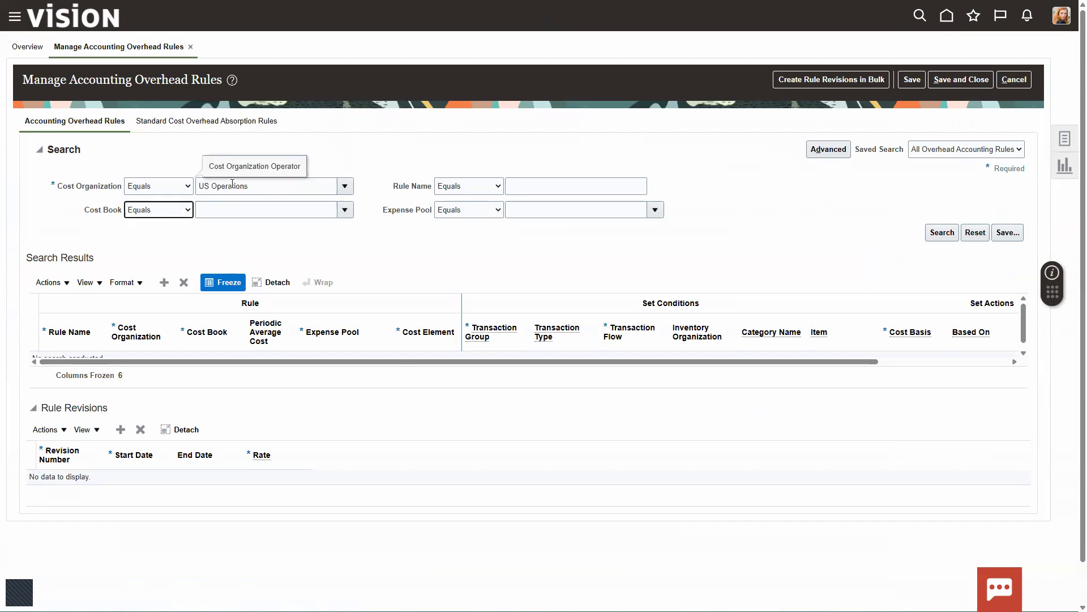
left_click(517, 186)
type("EE")
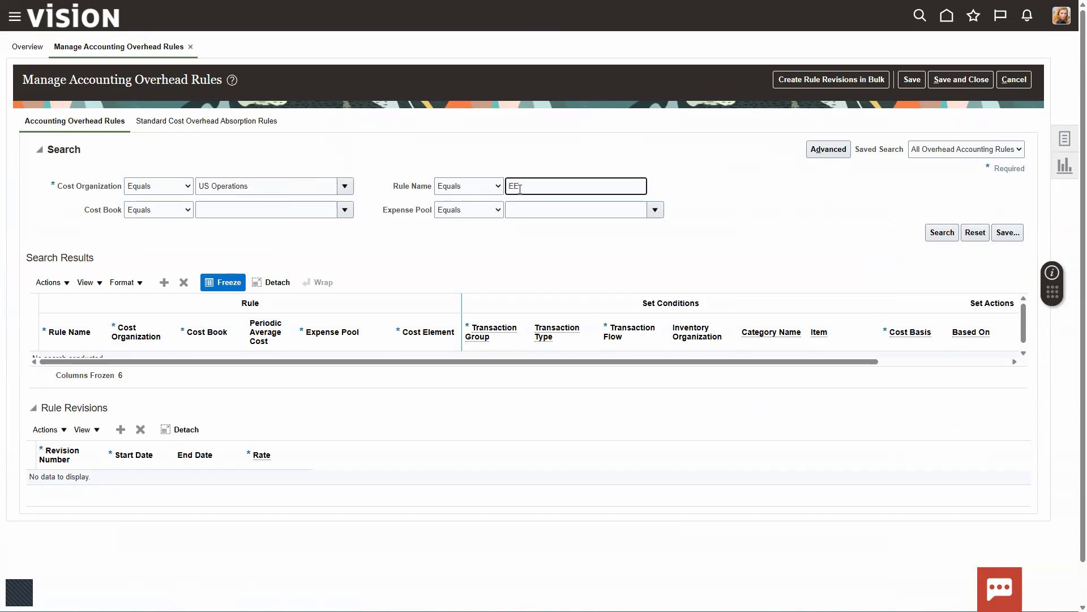
type("-")
left_click(498, 187)
left_click(453, 202)
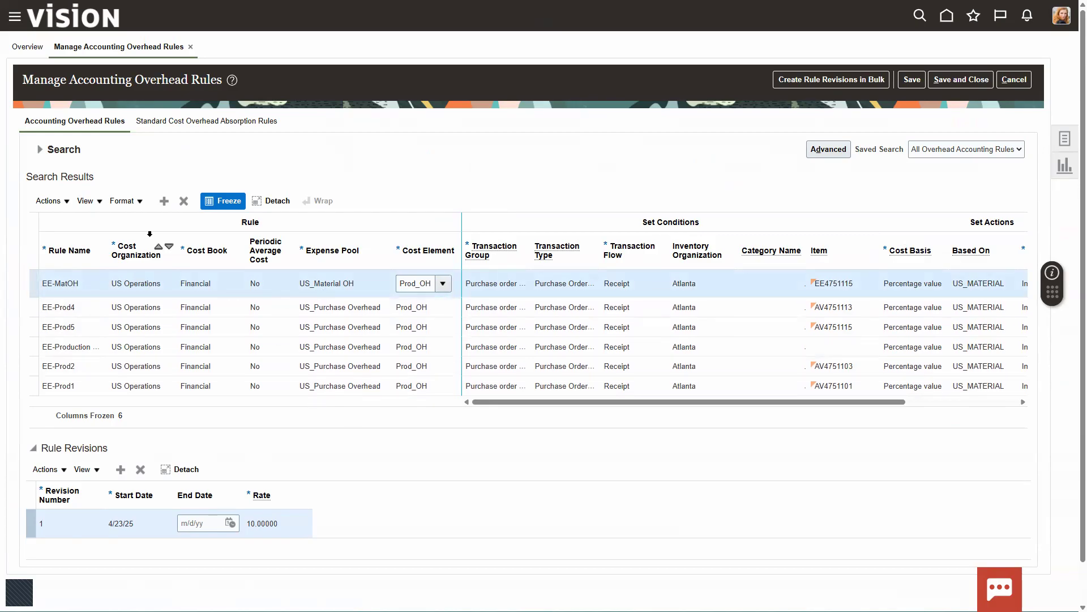
Add an accounting overhead rule named EE-MatOH2 with cost organization US Operations and cost book Financial
left_click(164, 201)
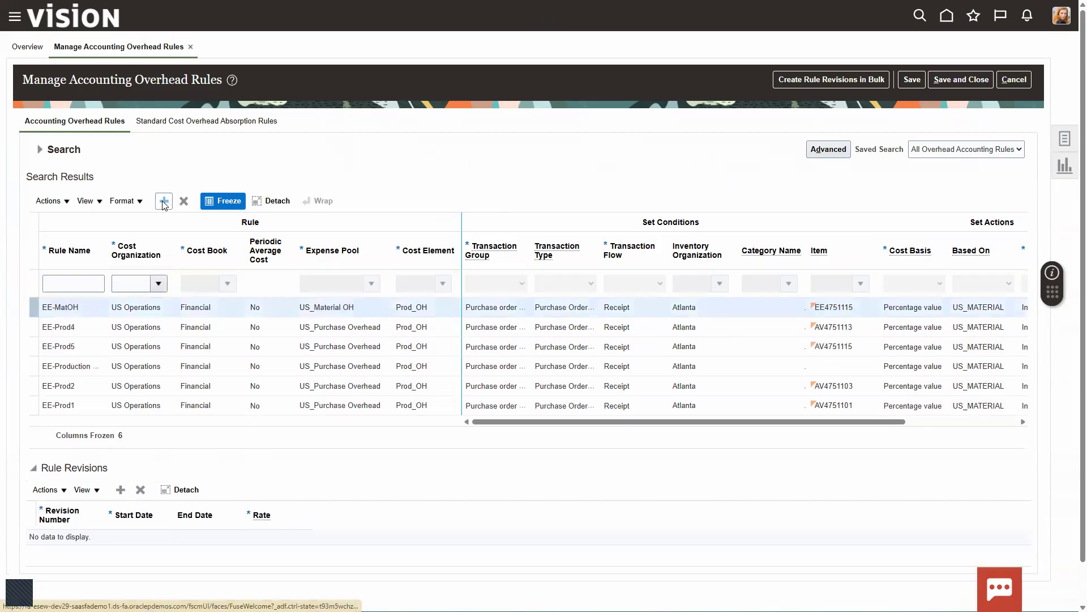
left_click(68, 282)
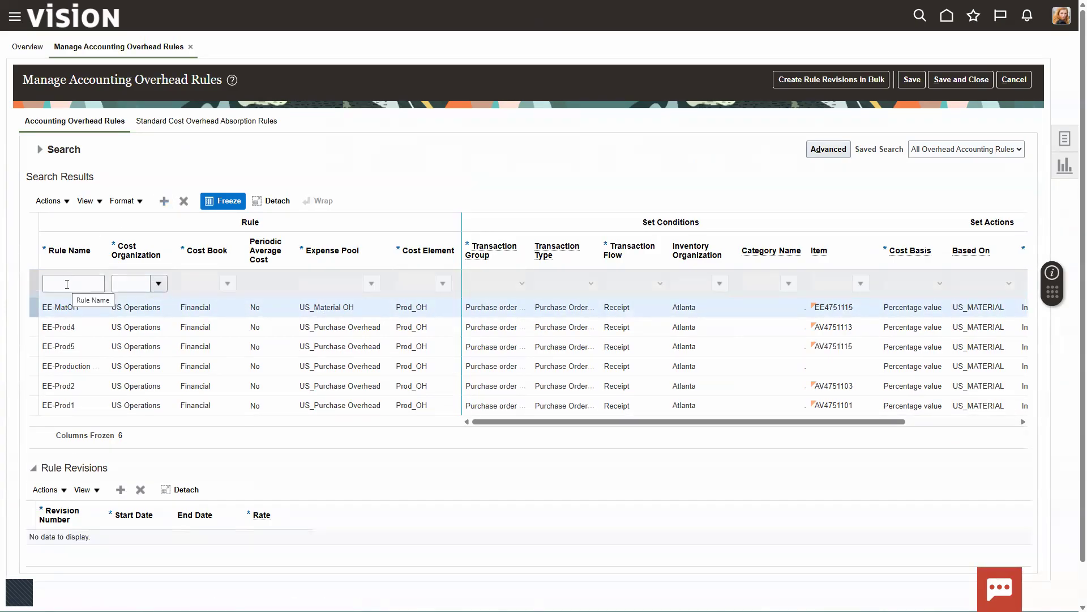
left_click(66, 284)
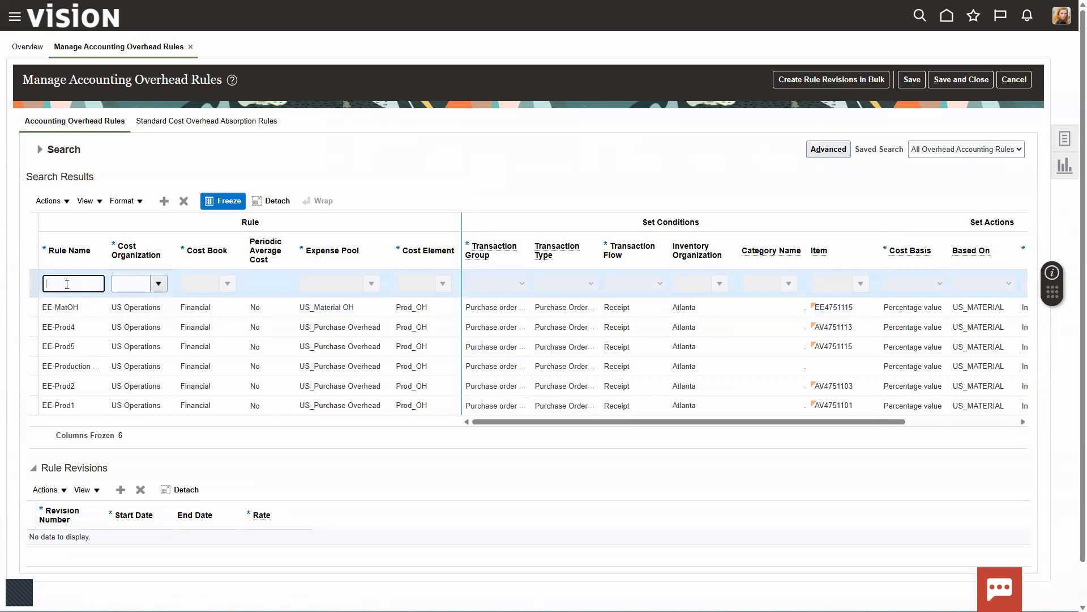
type("EE-MatOH2")
key("Tab")
type("US Operations")
key("Tab")
left_click(191, 285)
type("Financ")
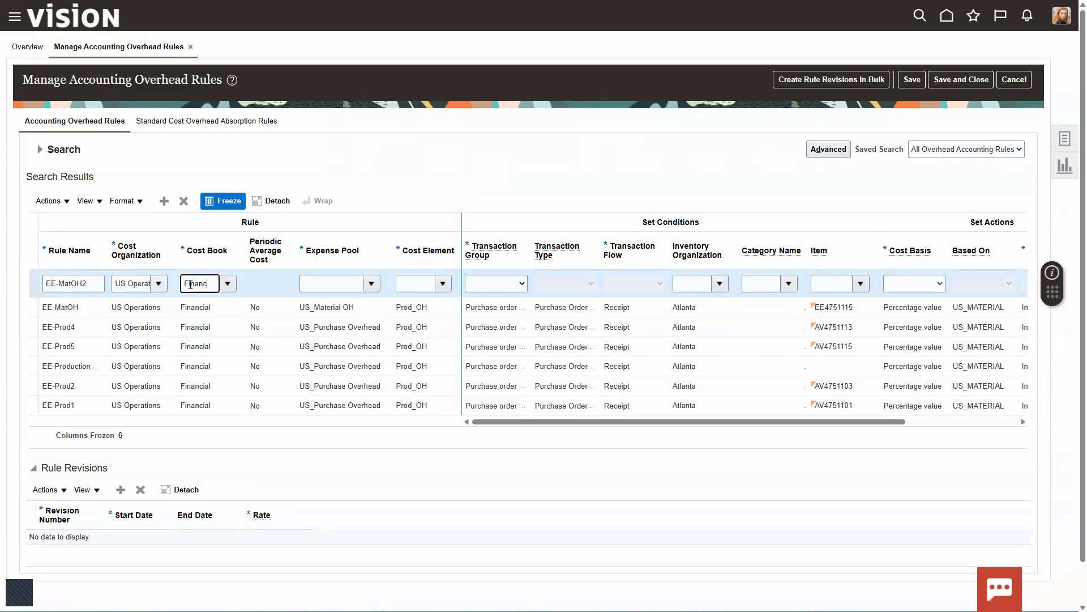
type("ial")
key("Tab")
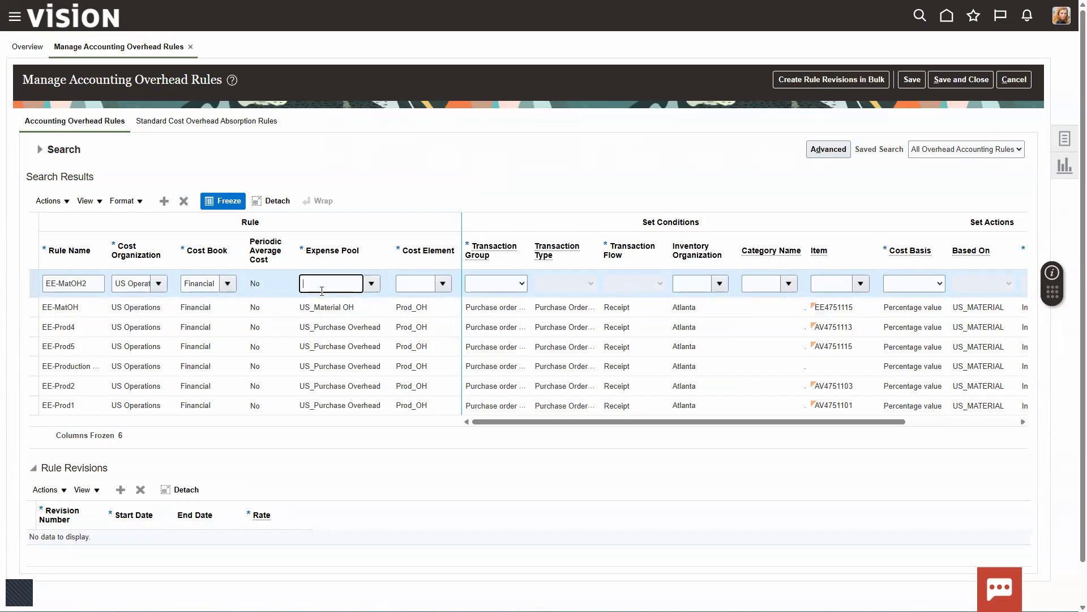
Set the EE-MatOH2 rule's expense pool to US_MaterialOH and its cost element to Prod_OH
type("US_Matiera")
key("BackSpace")
key("BackSpace")
type("ira")
type("rialOH")
key("Tab")
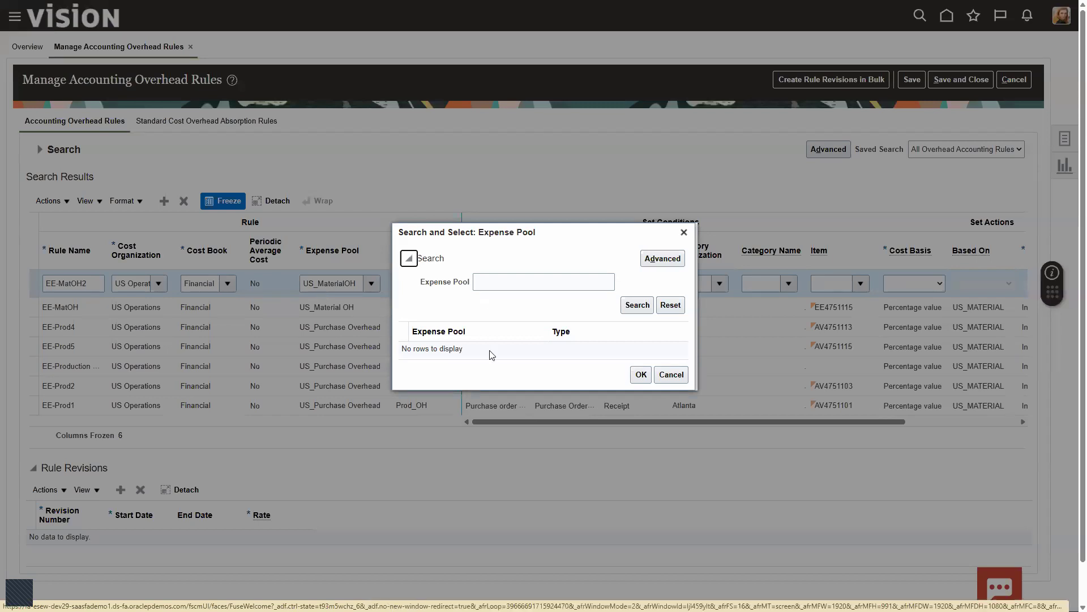
left_click(672, 375)
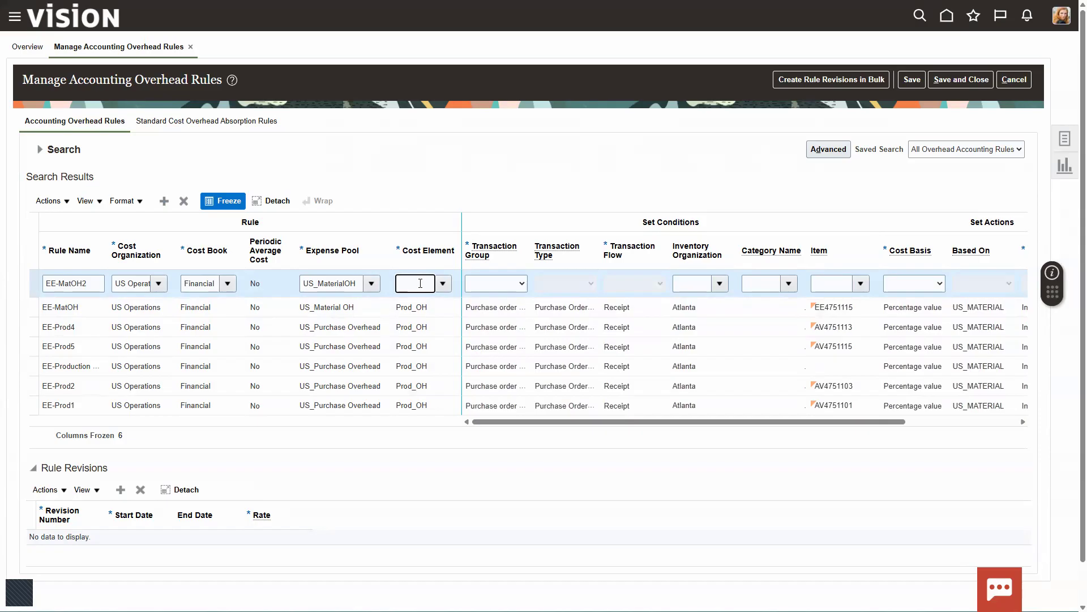
type("Prod_OH")
left_click(442, 283)
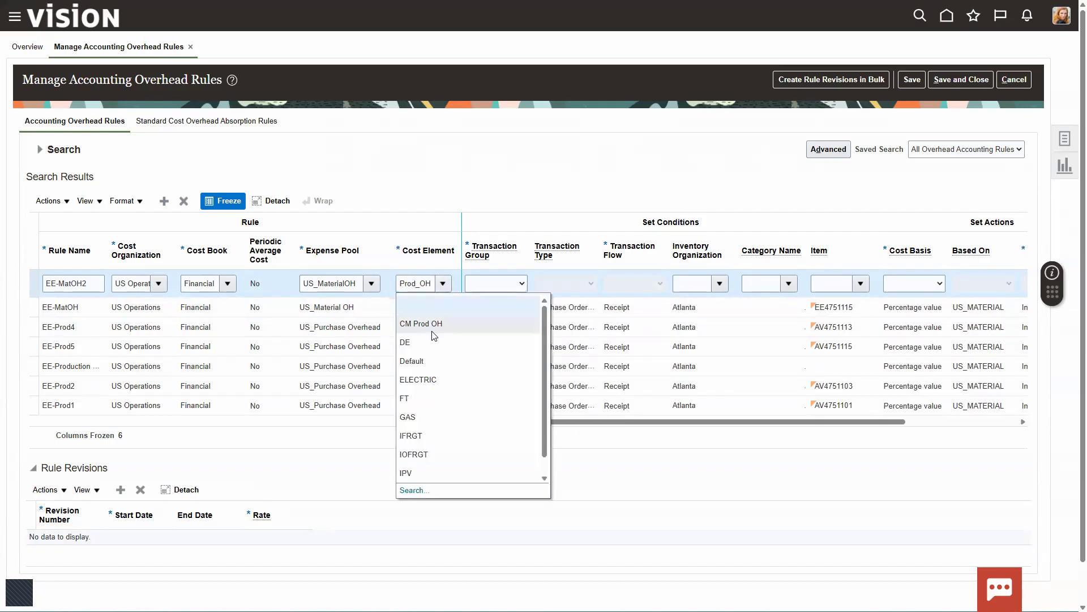
left_click(621, 484)
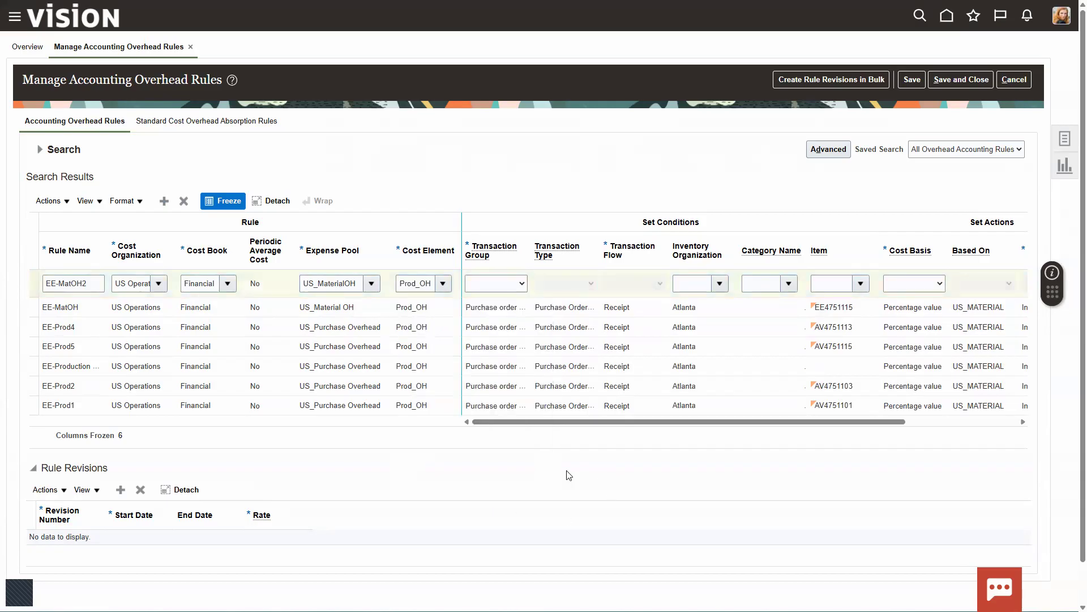
Set the rule's transaction group to Purchase order transactions, transaction type to Purchase Order Receipt, and inventory organization to Atlanta
left_click(500, 283)
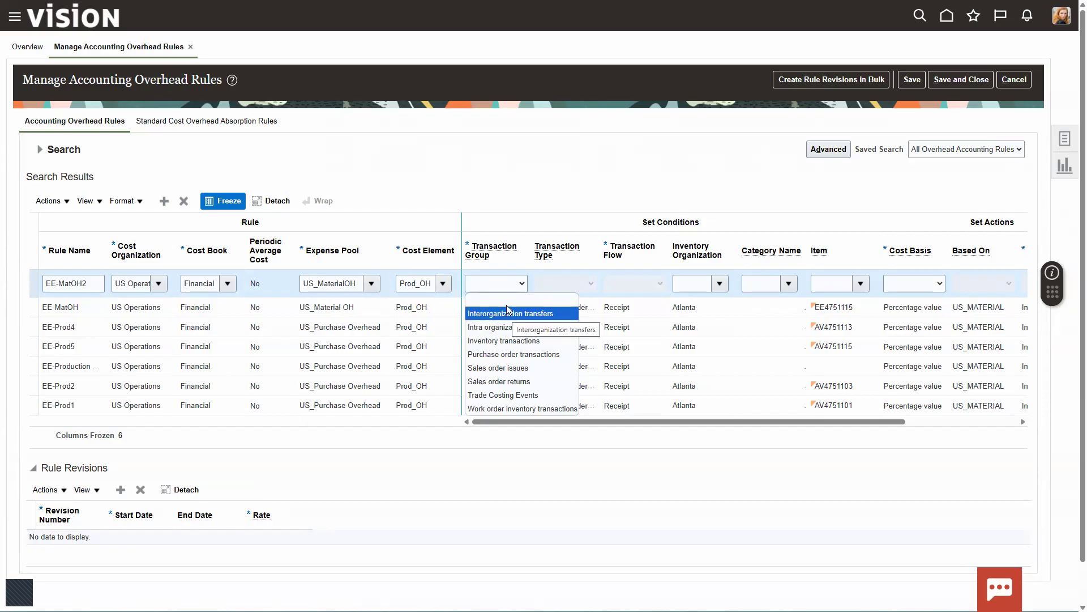
left_click(510, 354)
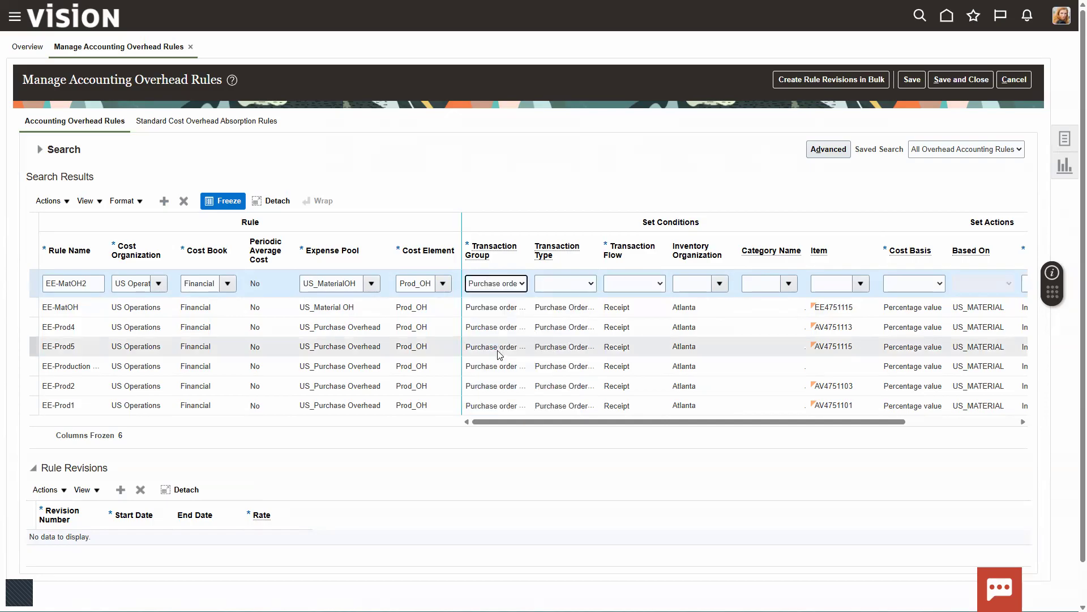
left_click(590, 285)
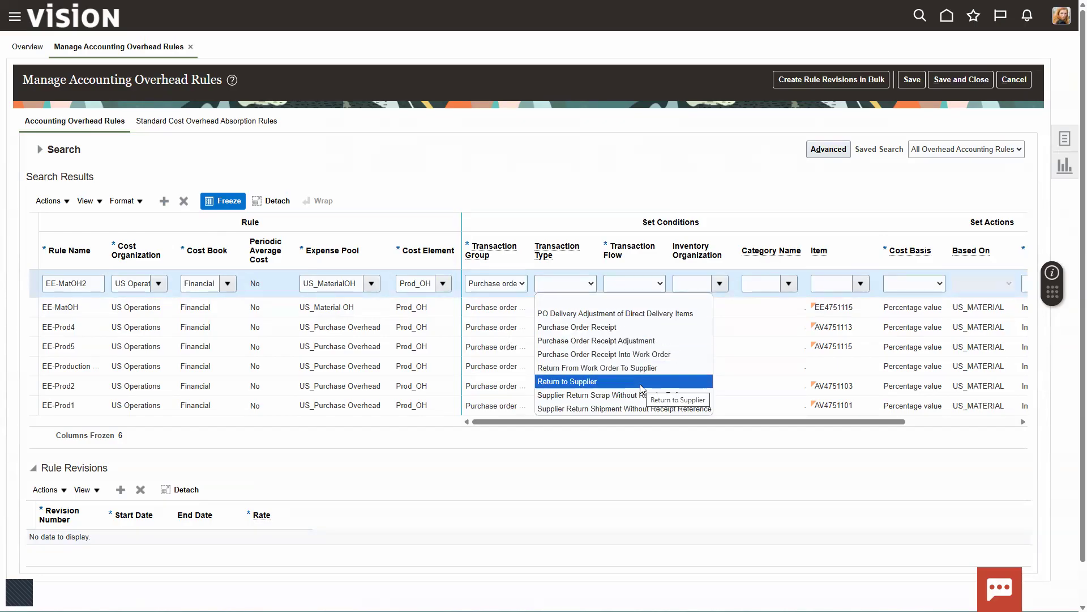
left_click(583, 327)
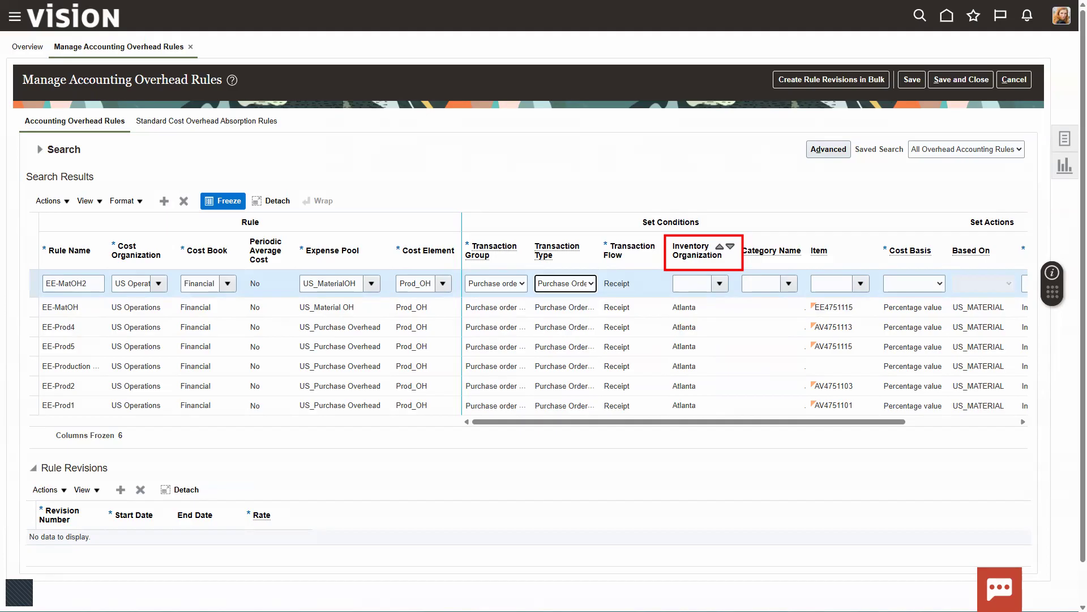
left_click(697, 279)
type("Atlanta")
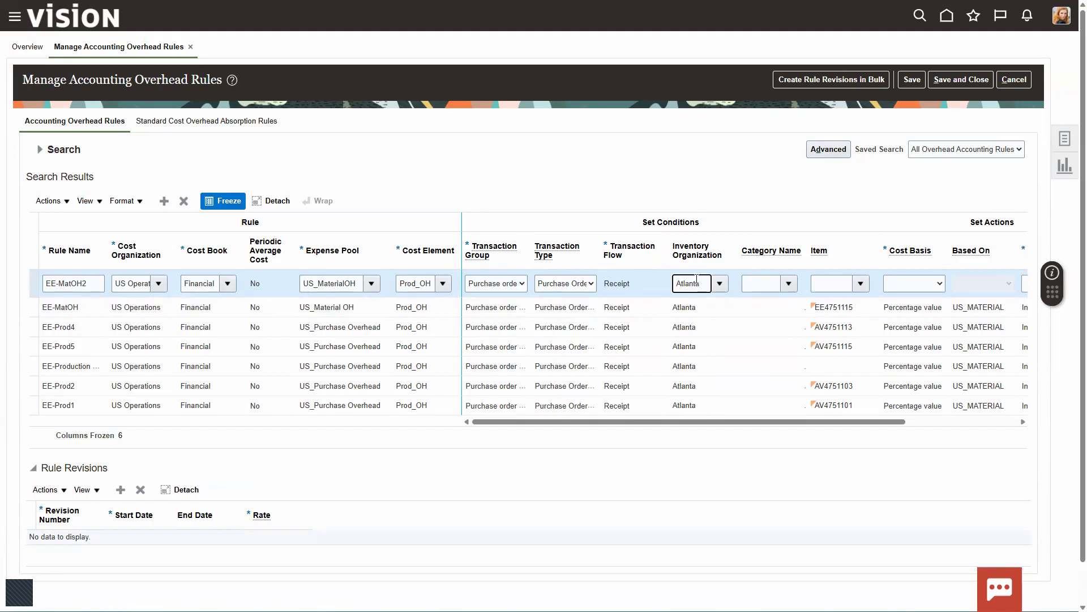
key("Tab")
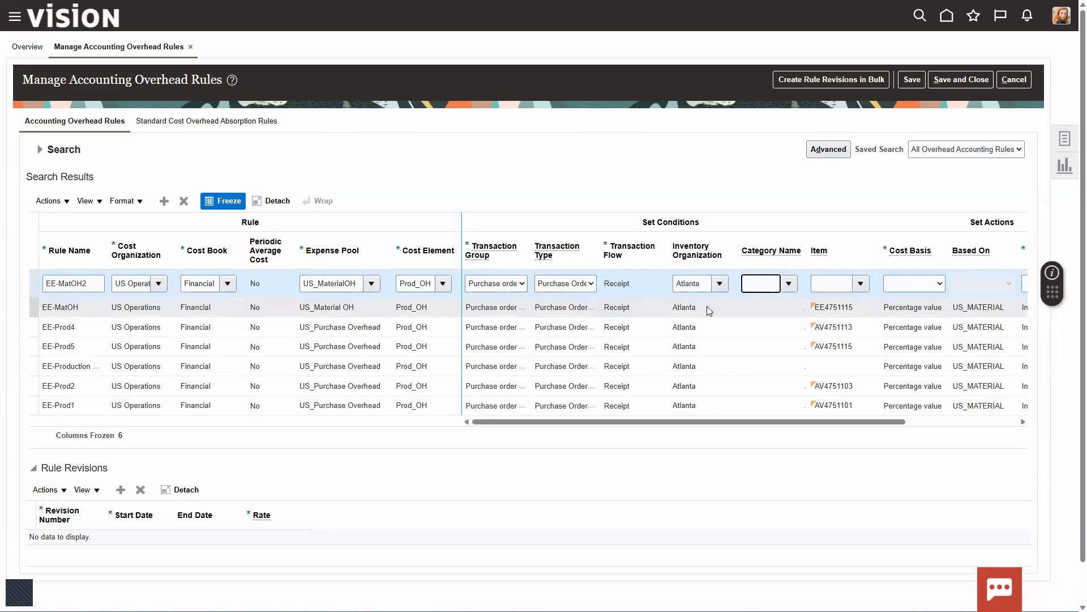
Set the item of the EE-MatOH2 overhead rule to EE4751111, leaving the category name blank
left_click(790, 283)
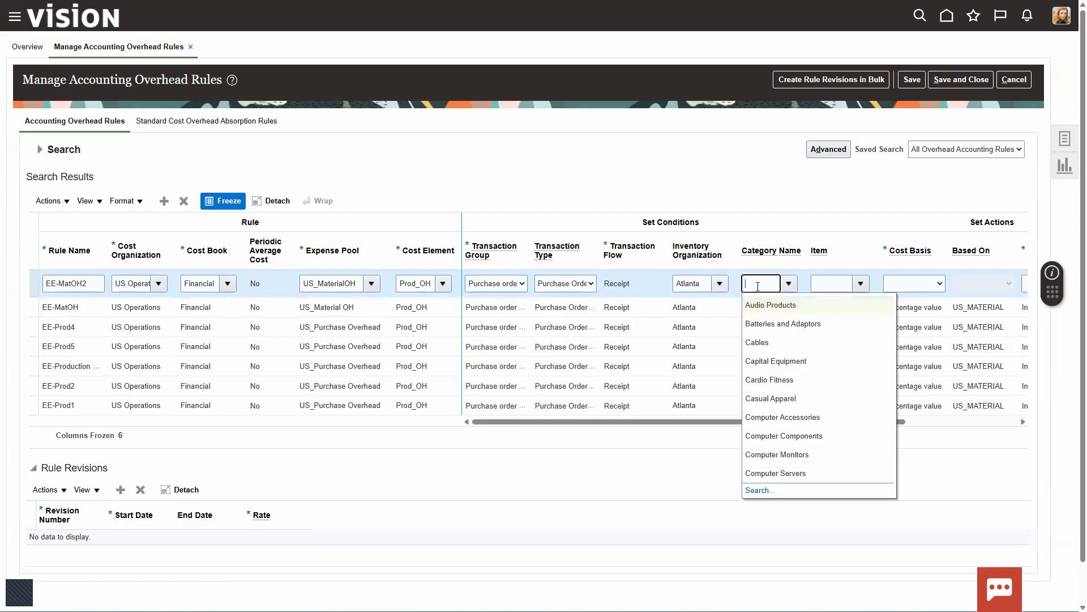
left_click(822, 282)
type("EE4751111")
key("Tab")
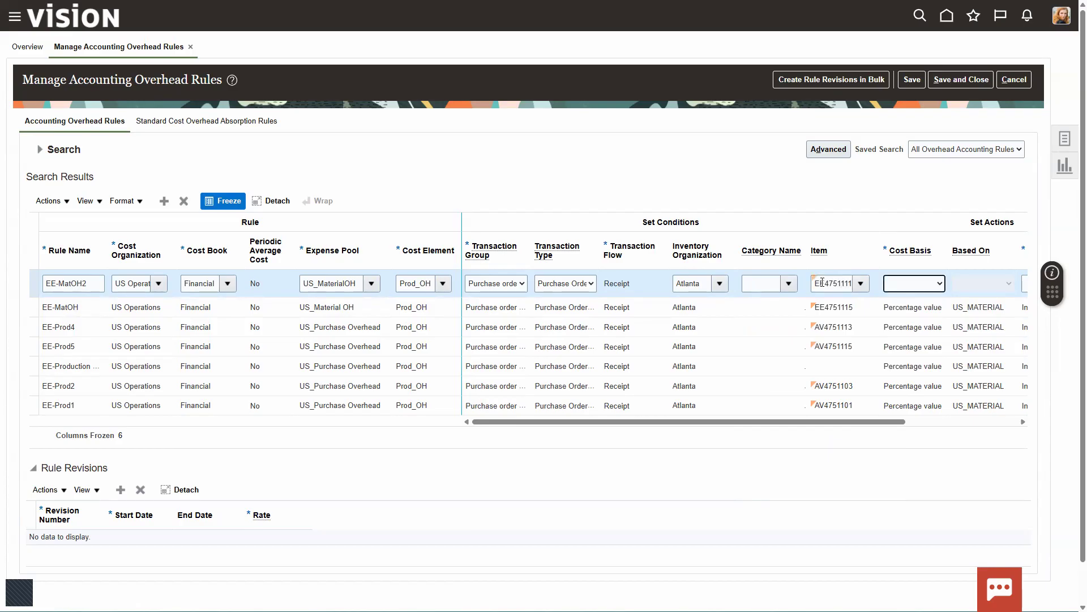
left_click(861, 284)
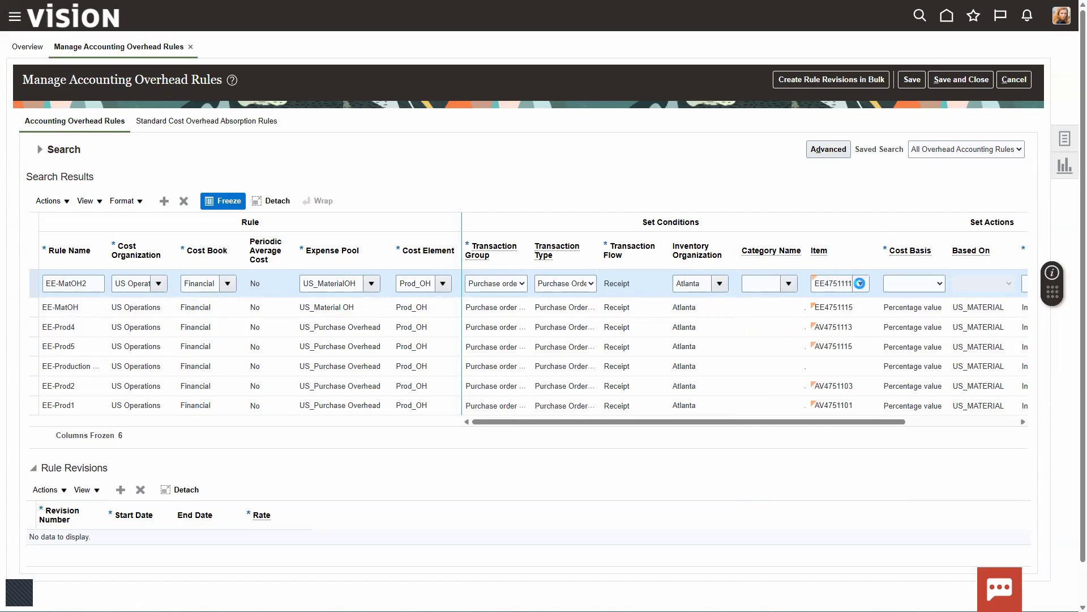
left_click(860, 283)
Set the cost basis of the EE-MatOH2 rule to Percentage value
left_click(896, 284)
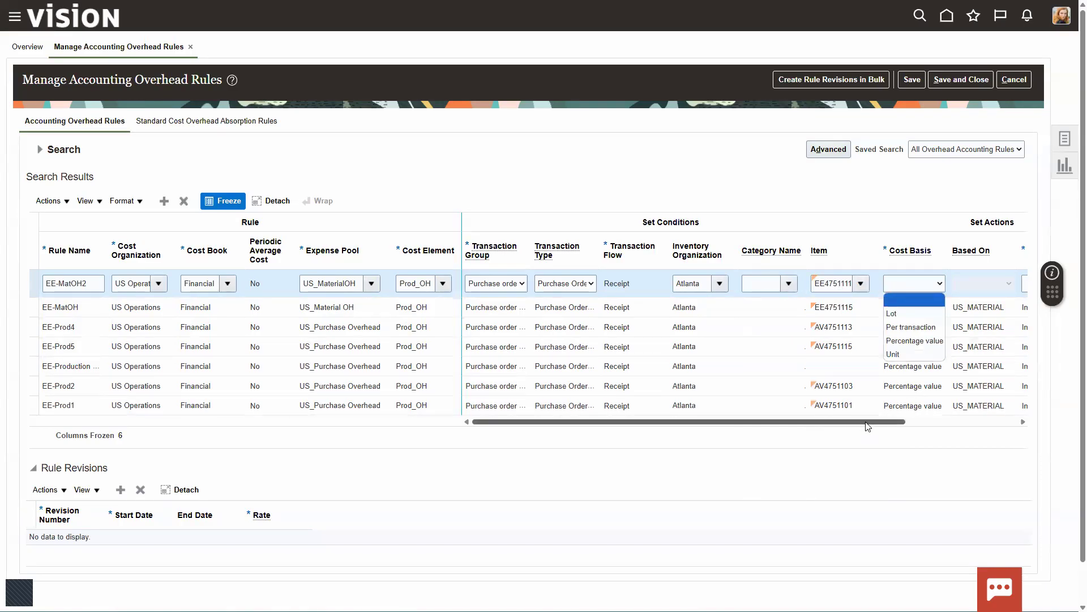
left_click_drag(866, 422, 927, 422)
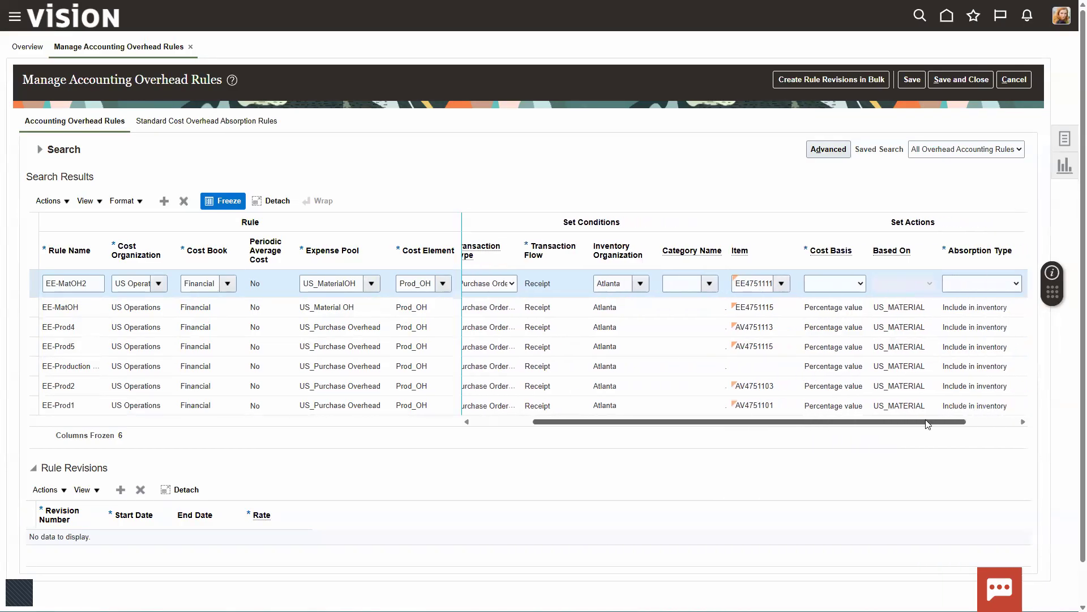
left_click(862, 283)
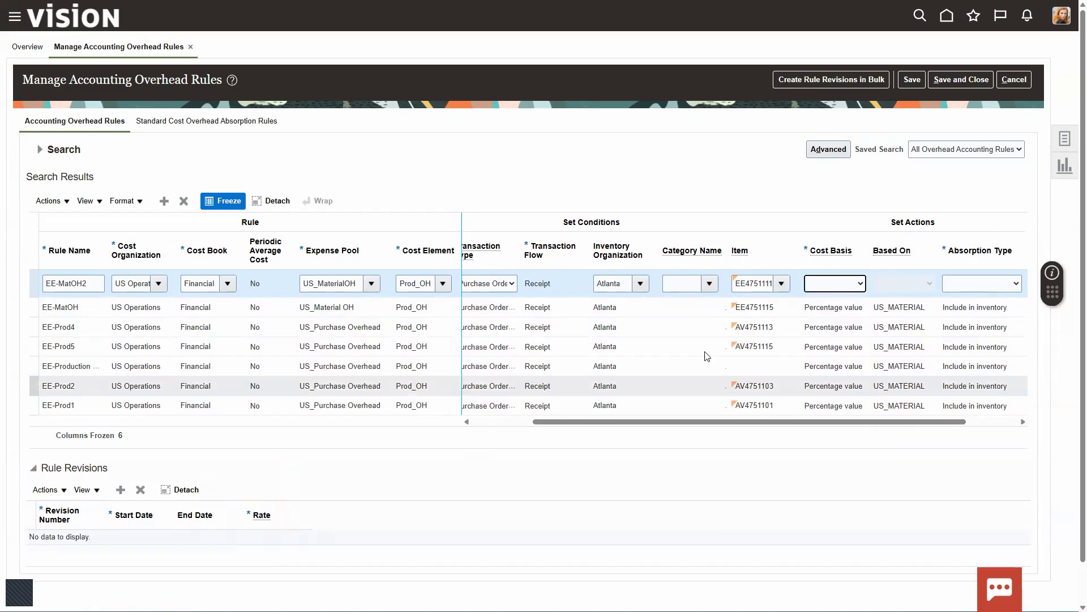
left_click(835, 283)
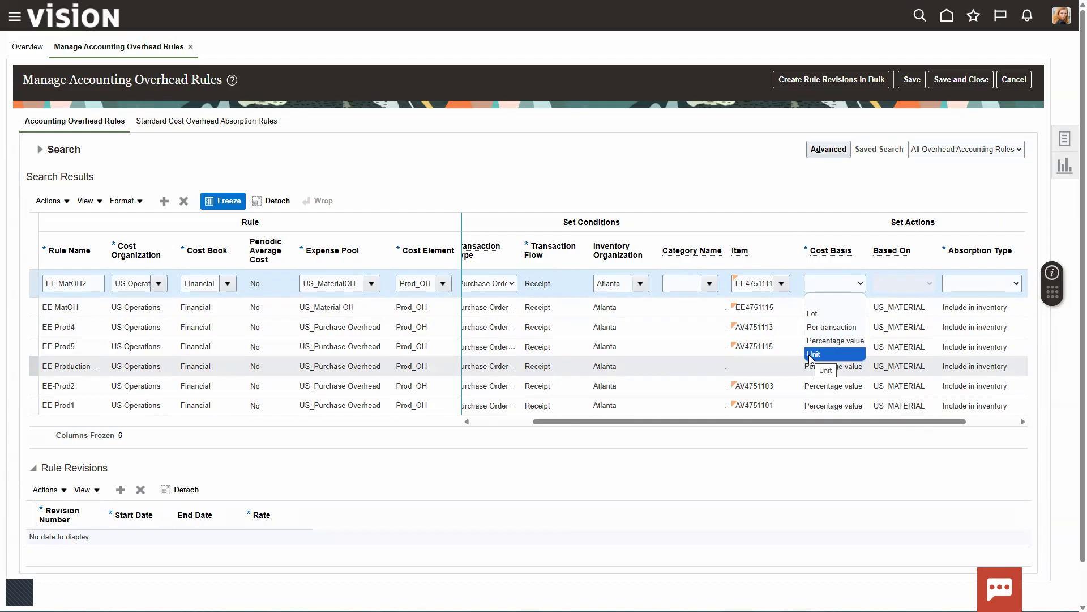
left_click(835, 341)
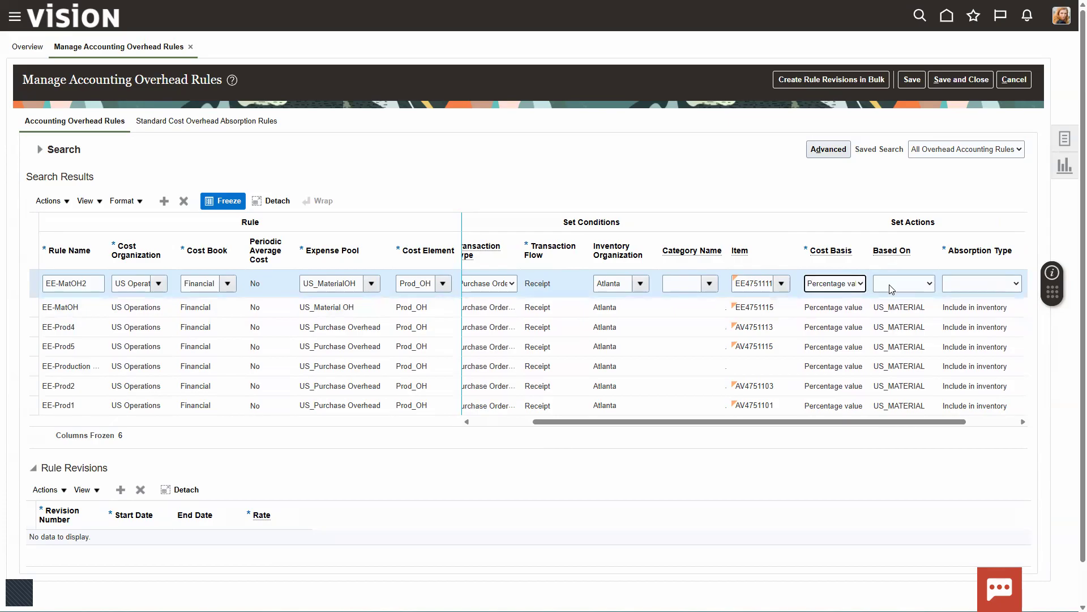
Try Lot as the EE-MatOH2 rule's cost basis and restore it to Percentage value
left_click(899, 285)
left_click(860, 284)
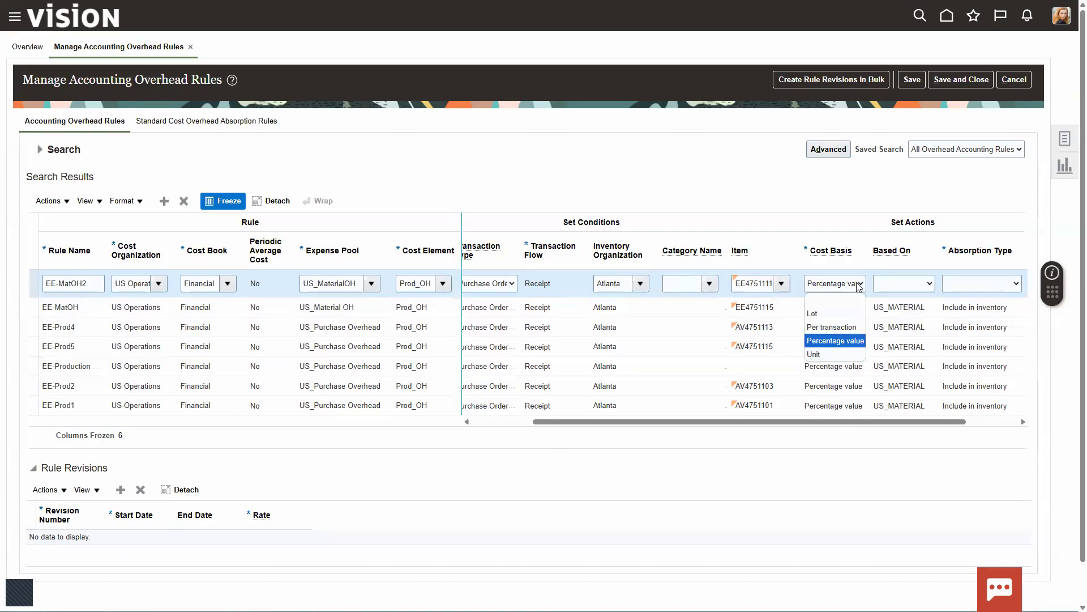
left_click(828, 315)
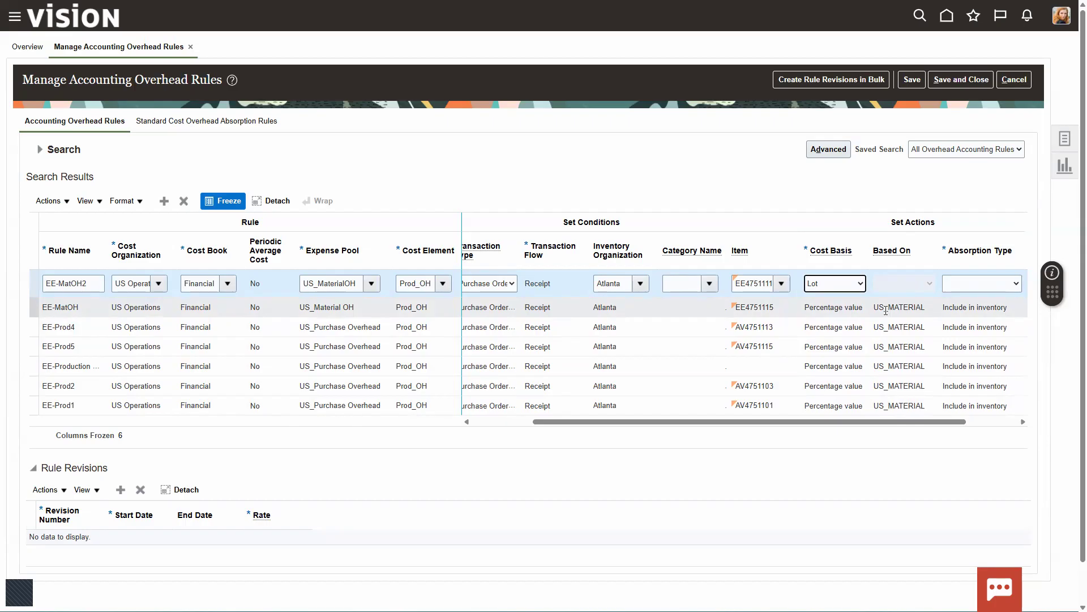
left_click(860, 283)
left_click(827, 345)
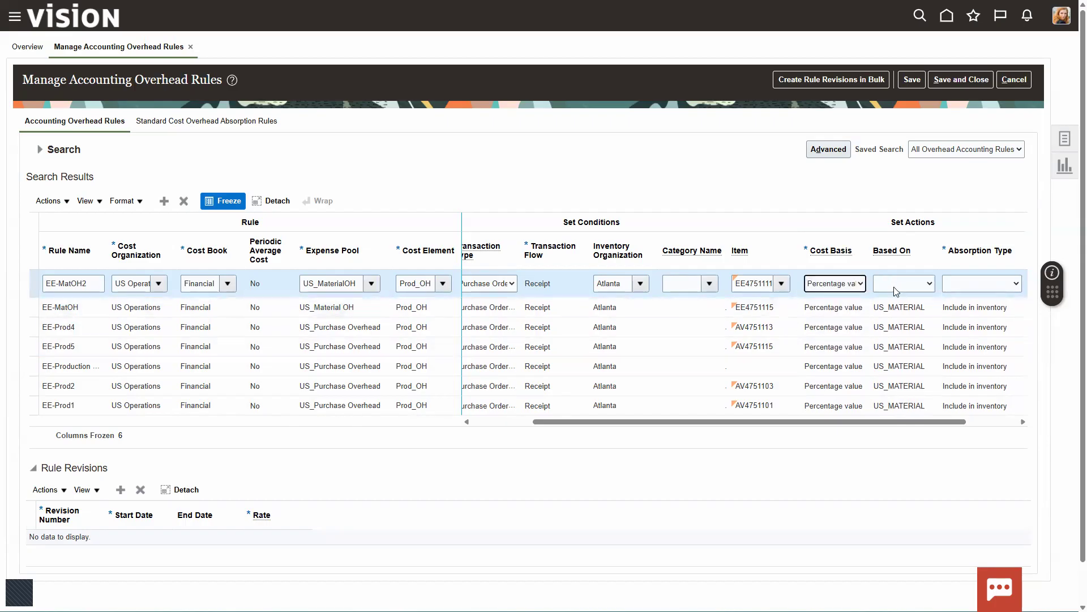
Base the EE-MatOH2 rule on US_MATERIAL and set its absorption type to Include in inventory
left_click(923, 284)
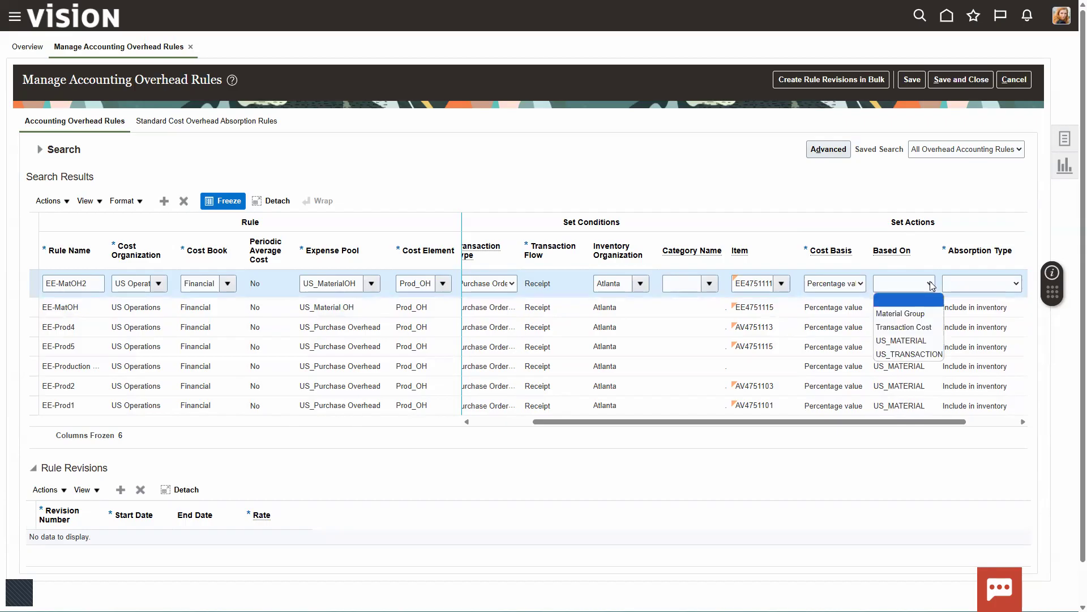
left_click(895, 340)
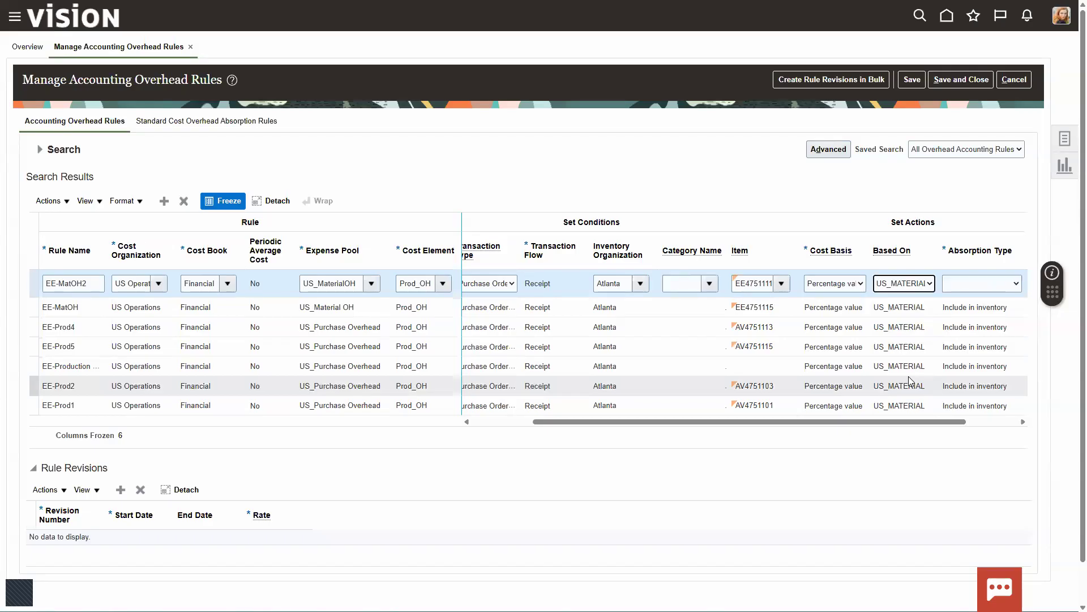
left_click(975, 283)
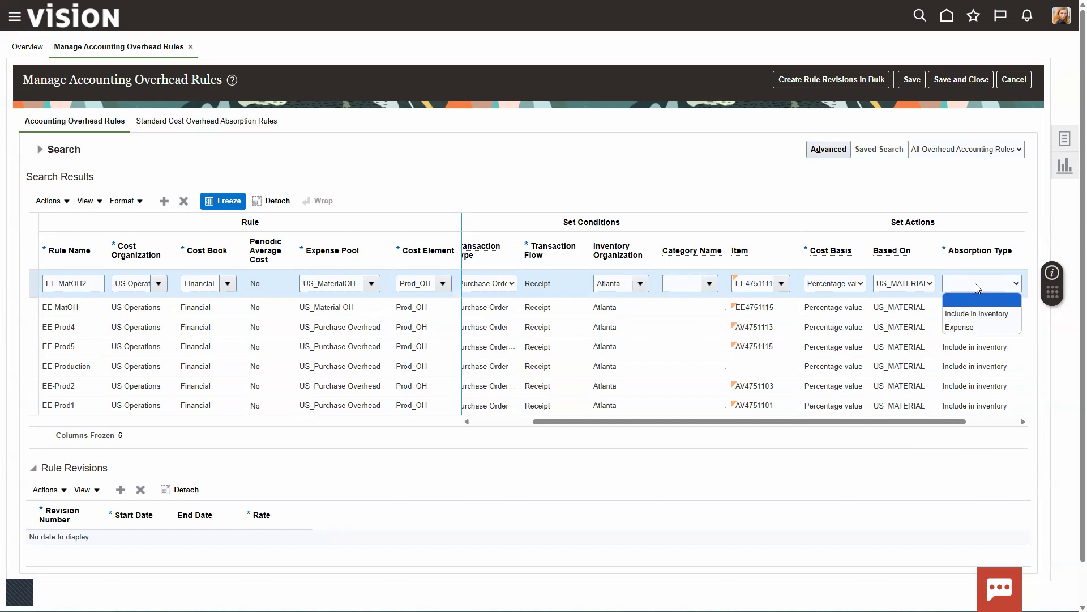
left_click(965, 315)
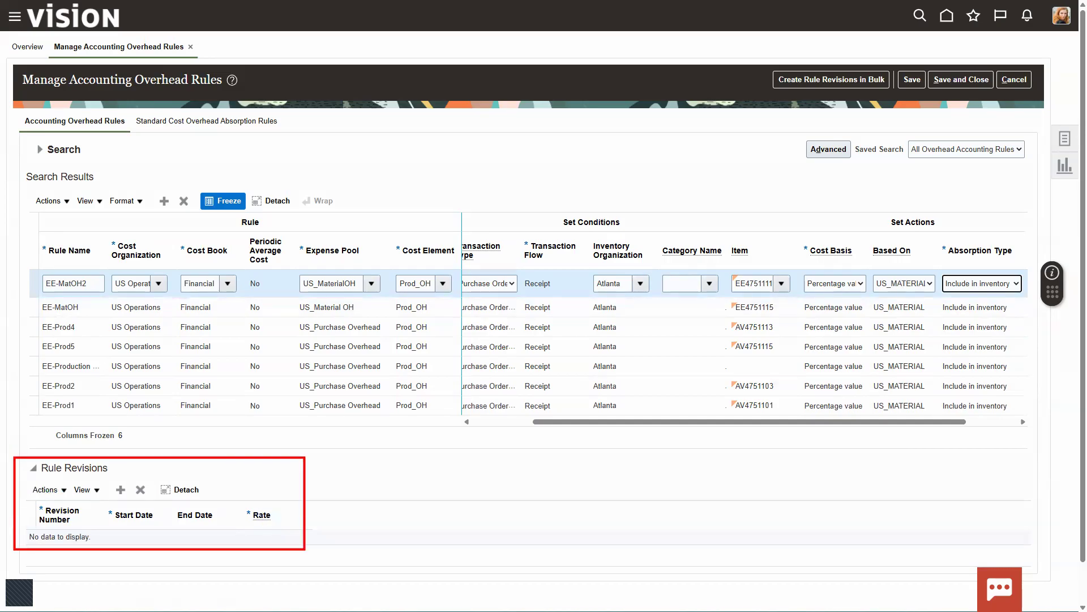
Add a revision to the EE-MatOH2 rule with a rate of 10
left_click(120, 490)
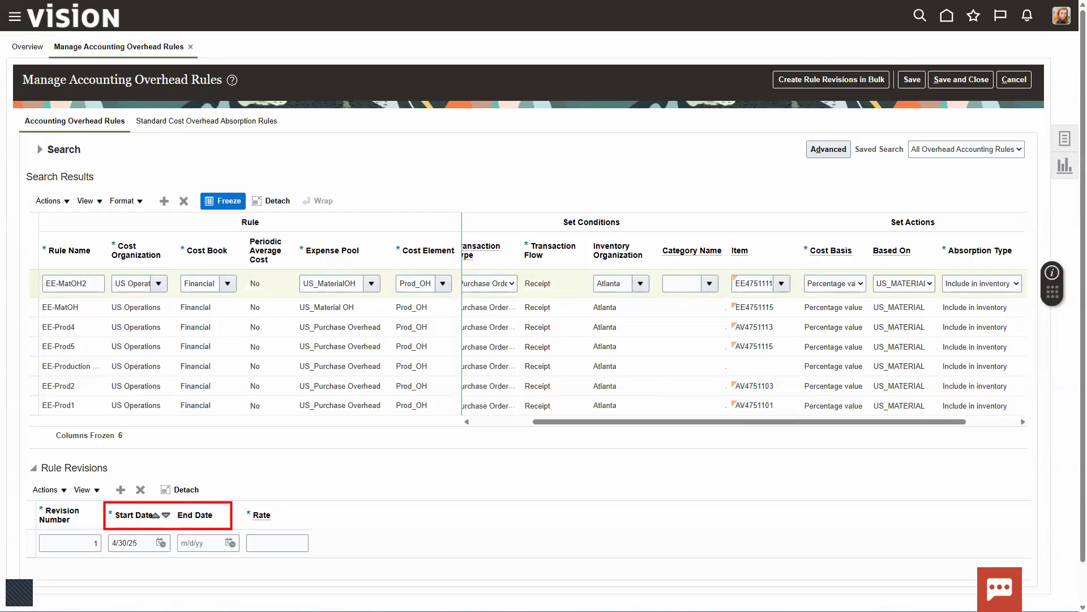
left_click(274, 542)
type("10")
key("Tab")
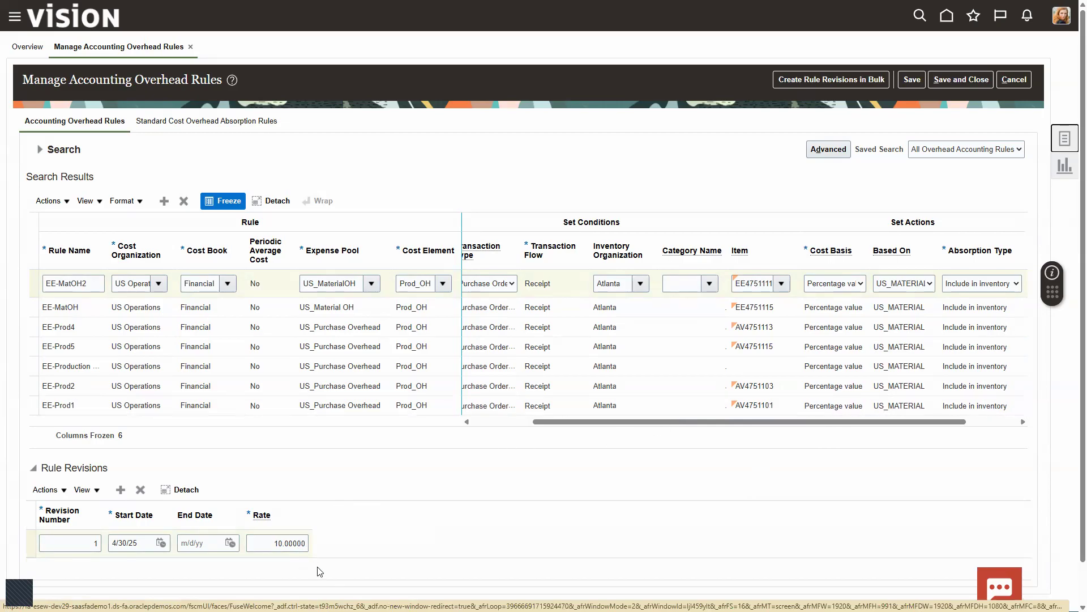
Change the EE-MatOH2 rule's cost basis to Unit and leave the overhead rules page by cancelling
double_click(400, 284)
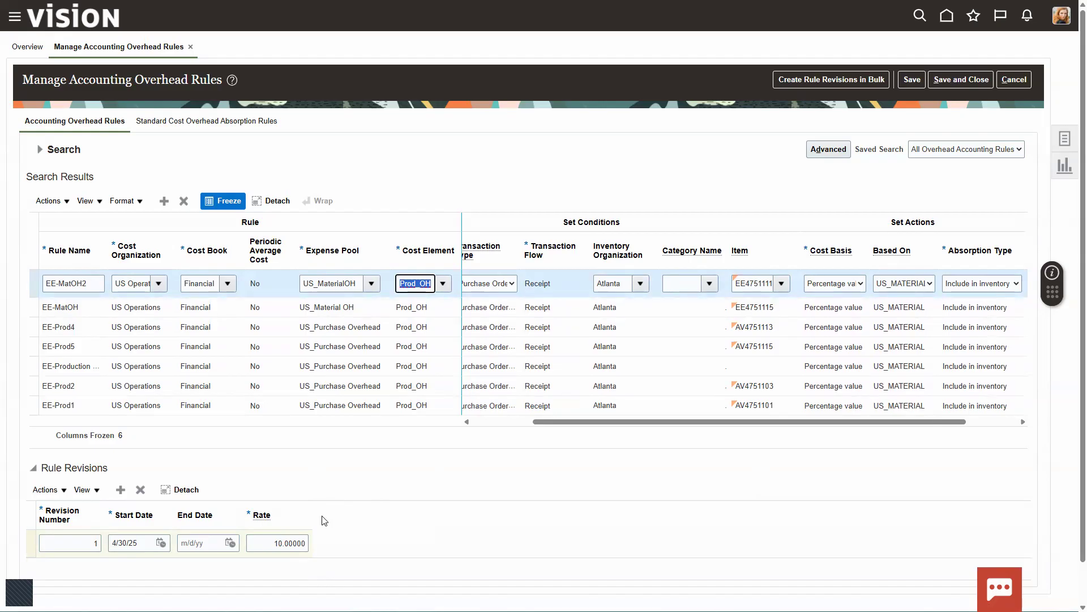
left_click(860, 284)
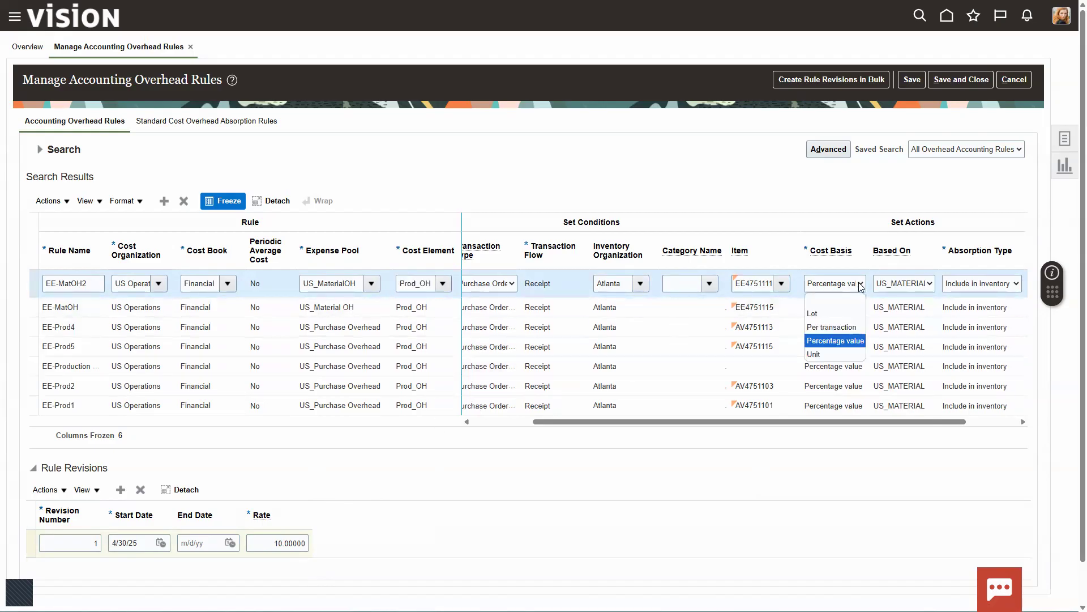
left_click(826, 354)
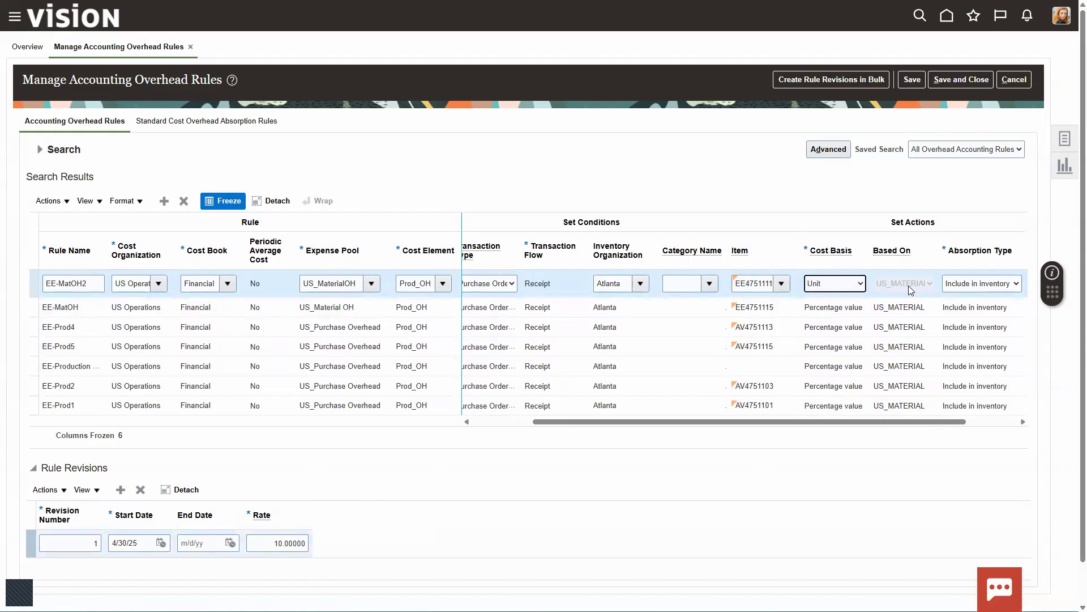
left_click(263, 545)
double_click(263, 544)
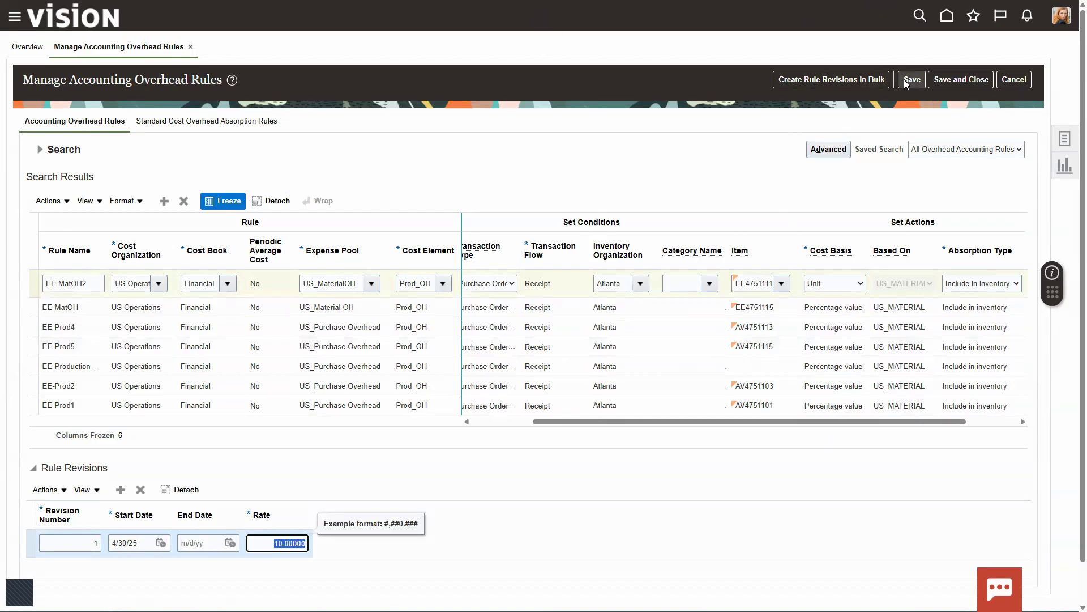
left_click(1012, 83)
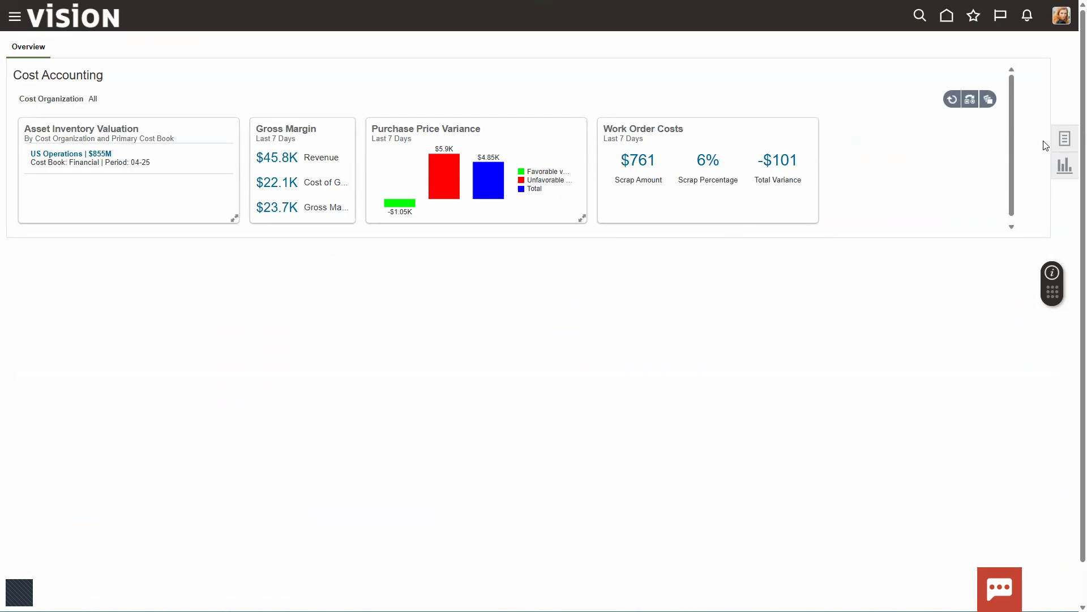
Open the item cost review and search US Operations' Financial cost book for item EE4751115
left_click(1063, 145)
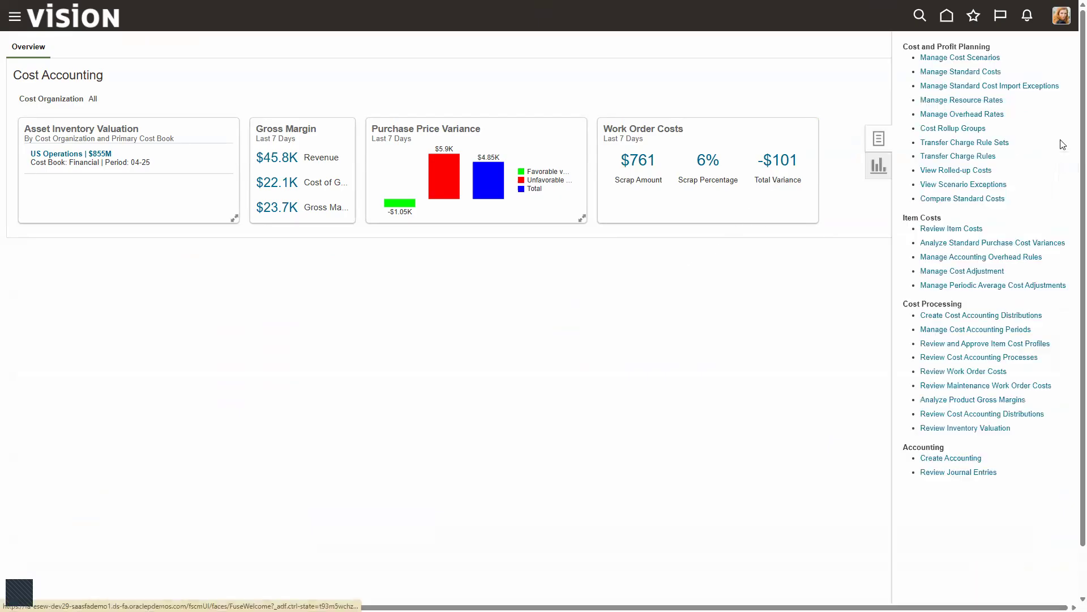
left_click(942, 228)
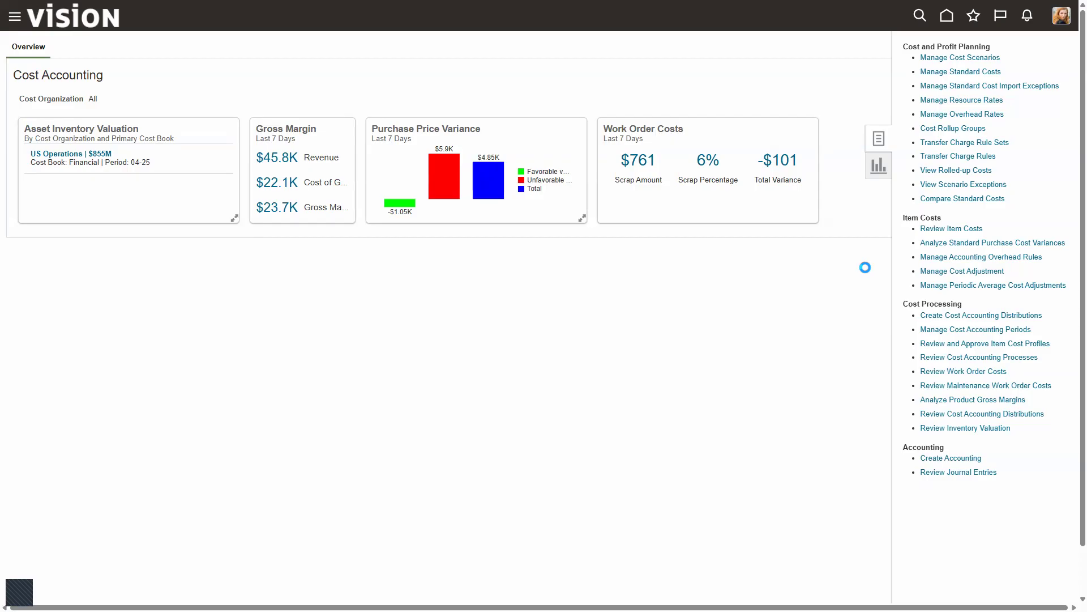
left_click(219, 204)
type("EE4751-15")
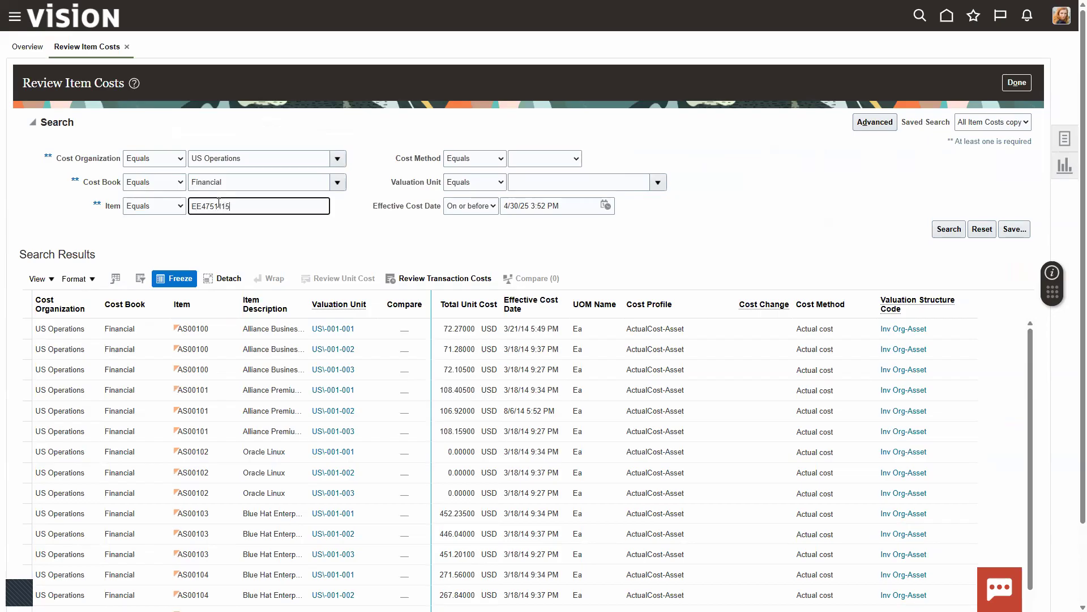
left_click(947, 229)
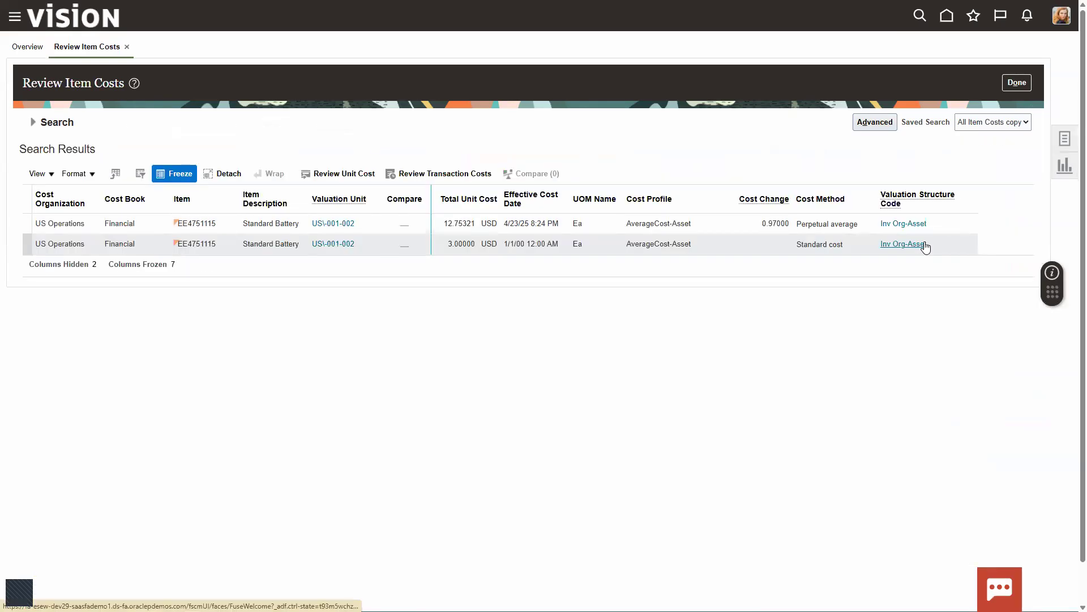
Review the perpetual average unit cost of item EE4751115 and expand its Overhead and Material cost elements
left_click(151, 223)
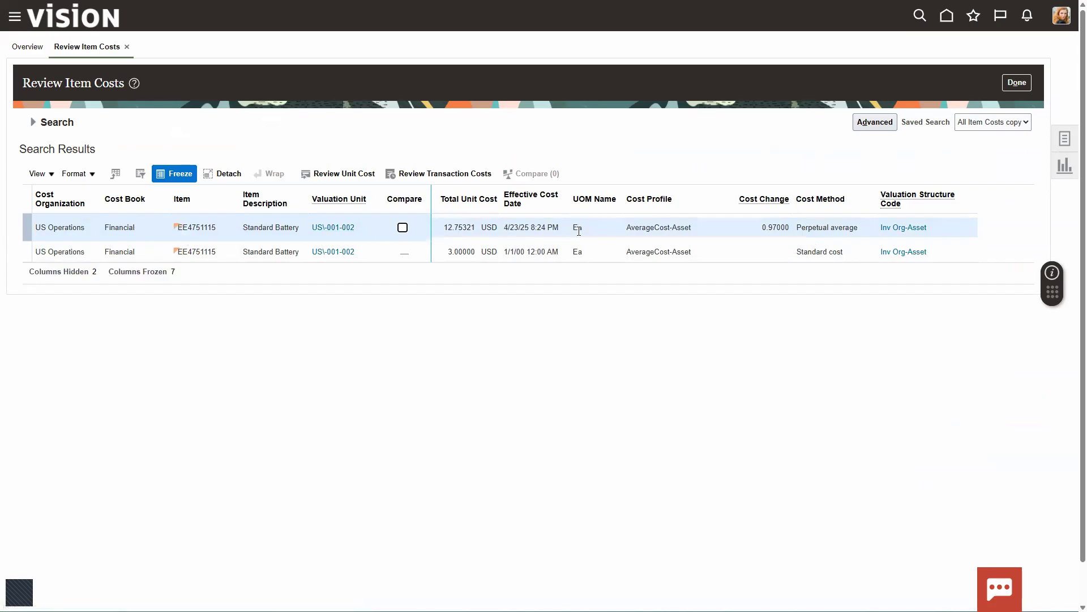
left_click_drag(507, 228, 530, 228)
left_click(341, 177)
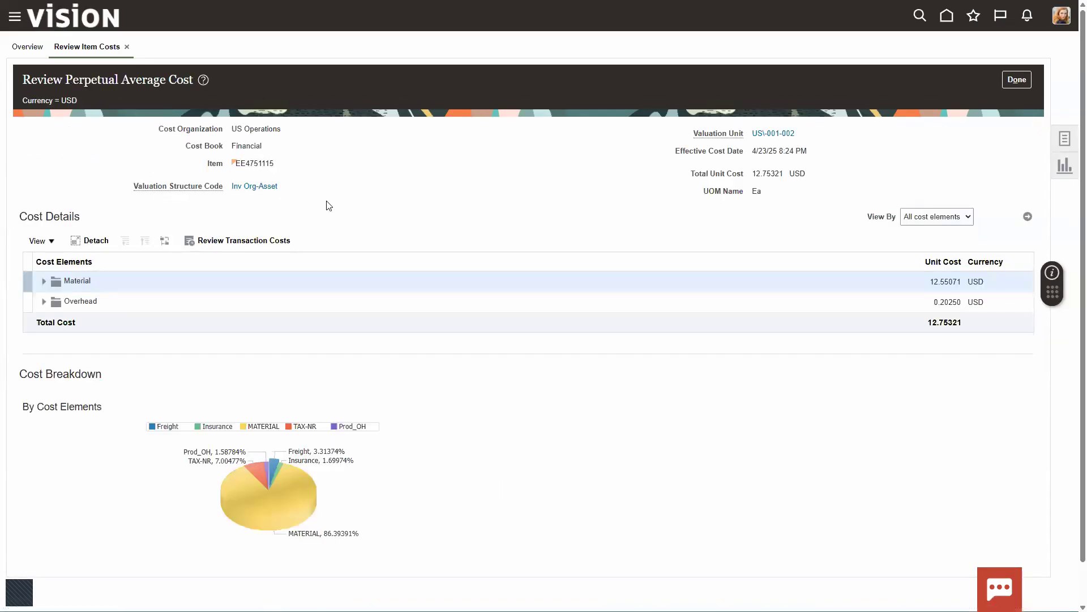
left_click(44, 302)
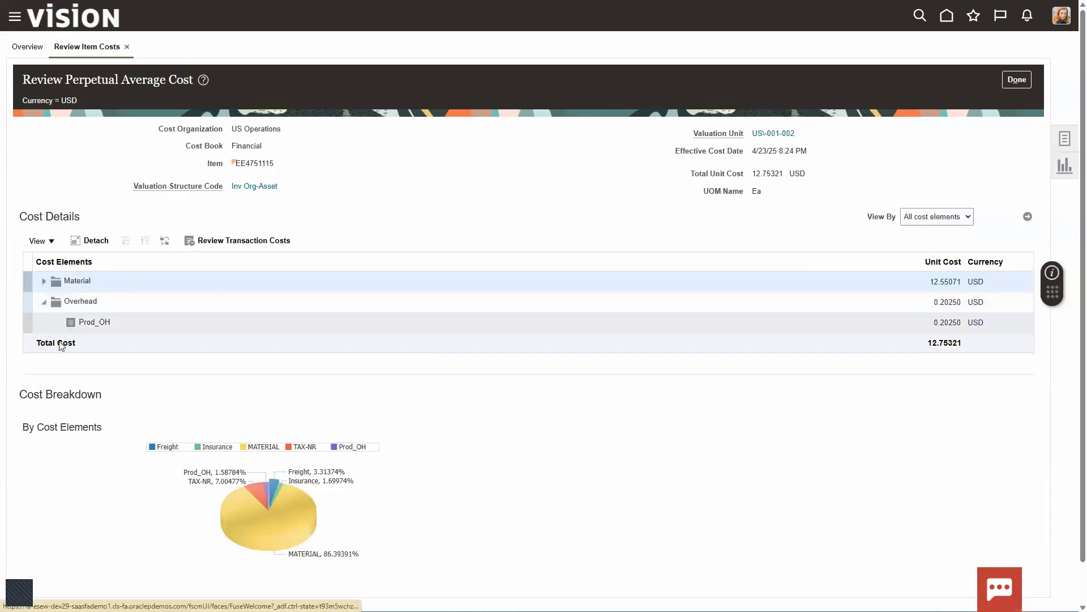
left_click(90, 324)
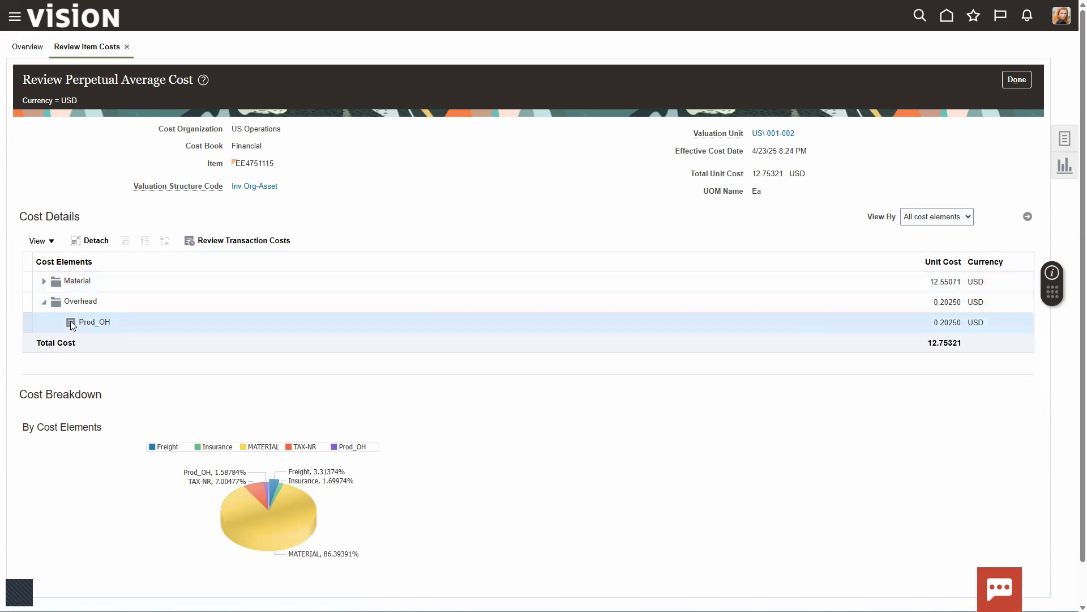
left_click(44, 281)
Check the item's transaction costs briefly and examine the unit cost breakdown by cost element in a detached table
left_click(208, 242)
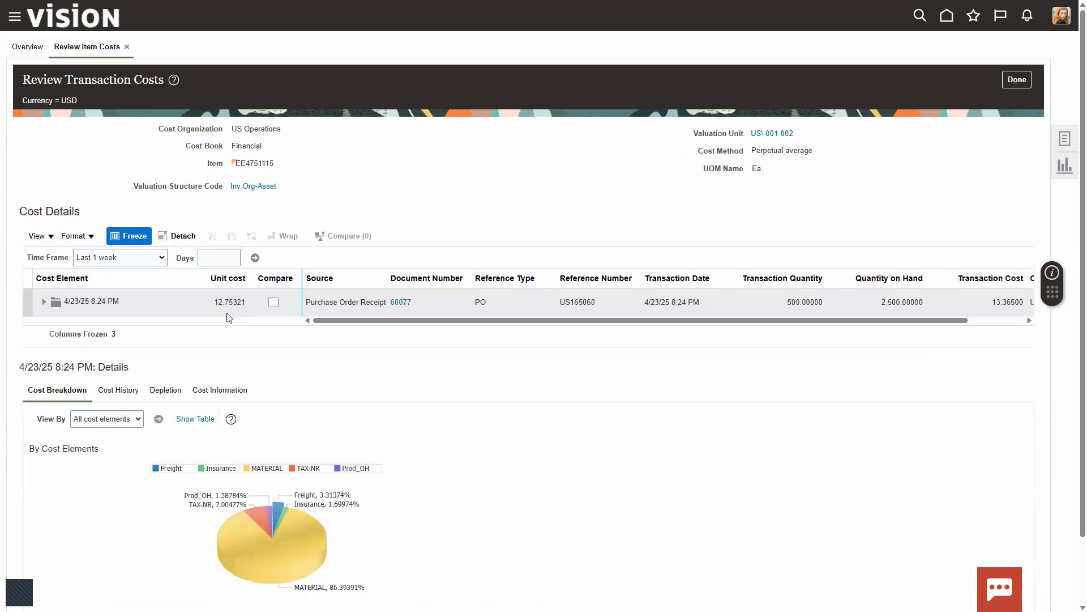
left_click(1018, 79)
left_click(93, 242)
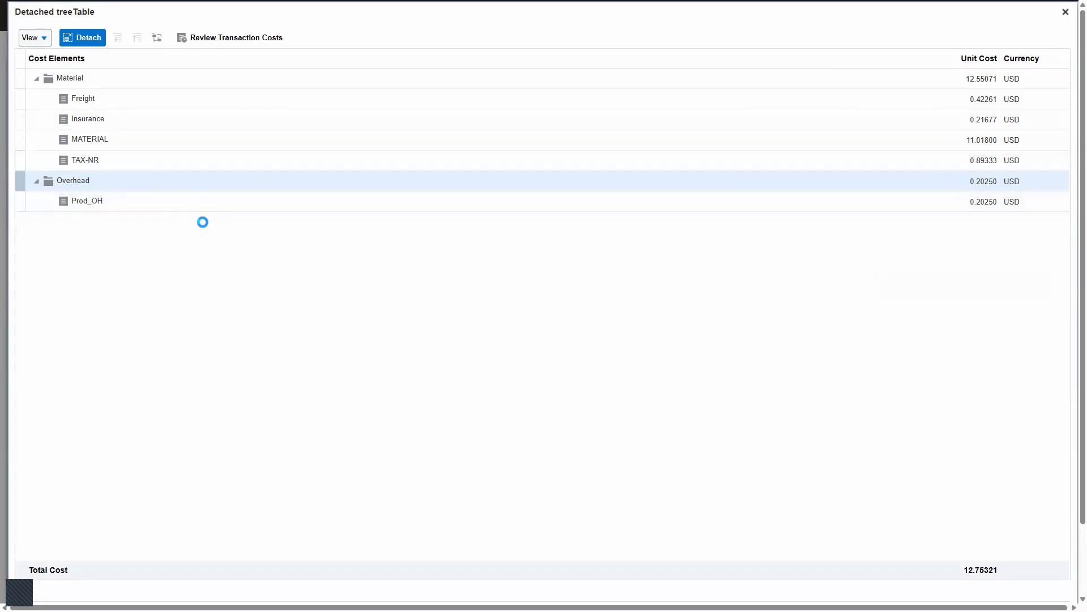
left_click(1065, 11)
Review the item's transaction costs for the last 1 month and close the cost review pages
left_click(223, 249)
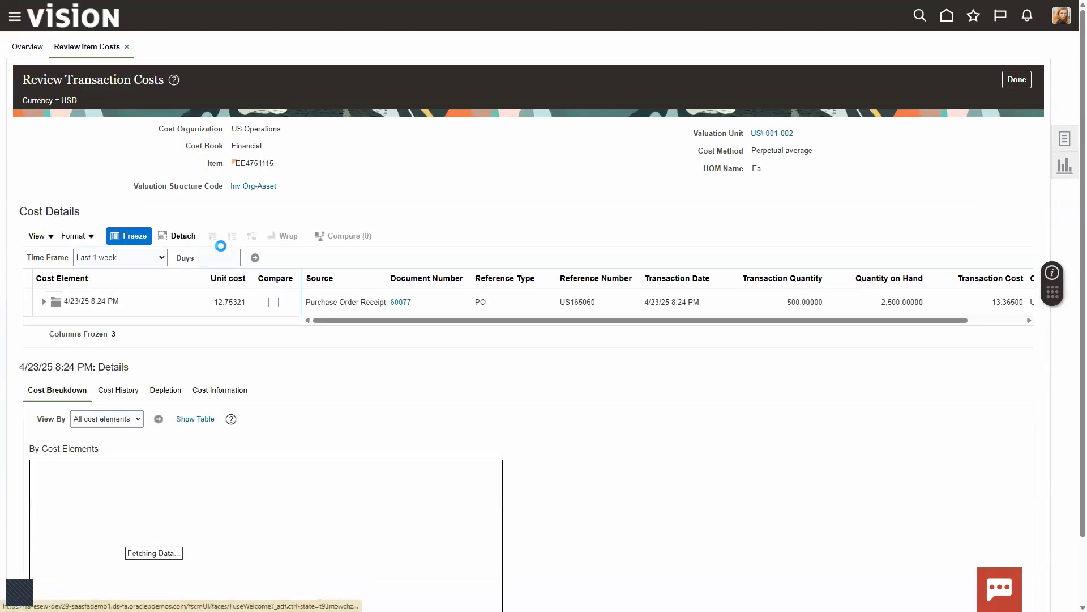
left_click(163, 258)
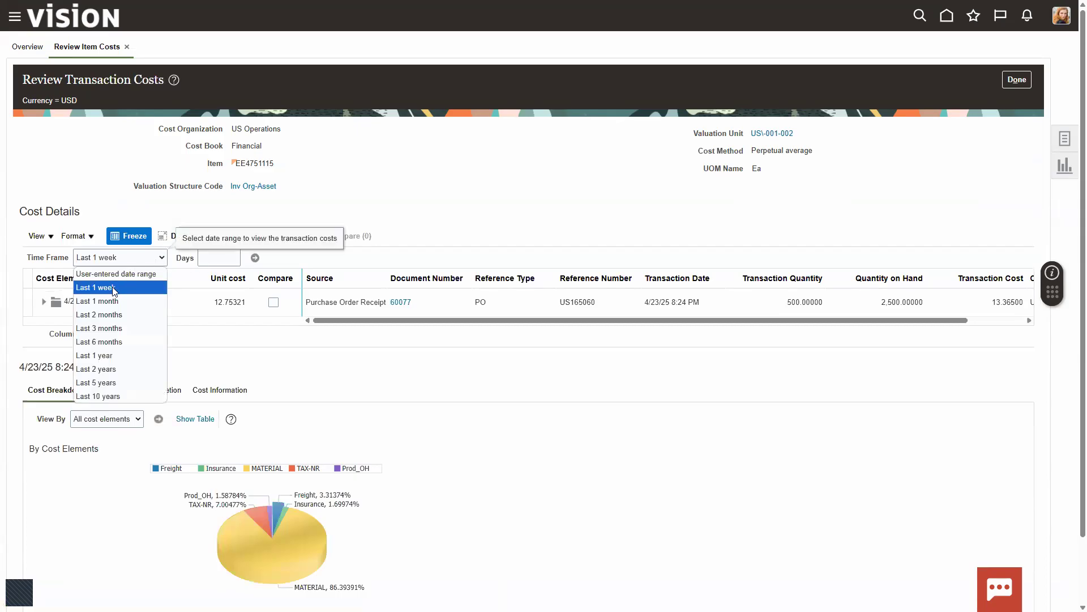
left_click(114, 300)
left_click(254, 258)
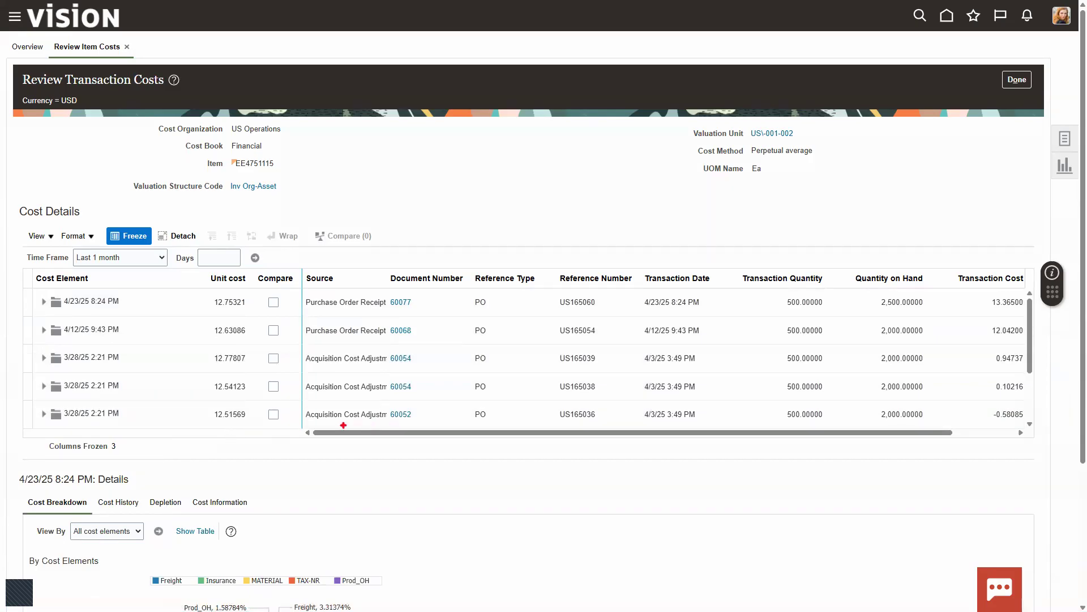
mouse_move(197, 293)
left_mouse_down()
mouse_move(410, 358)
mouse_move(419, 346)
left_mouse_up()
mouse_move(194, 345)
left_mouse_down()
mouse_move(337, 433)
mouse_move(451, 425)
left_mouse_up()
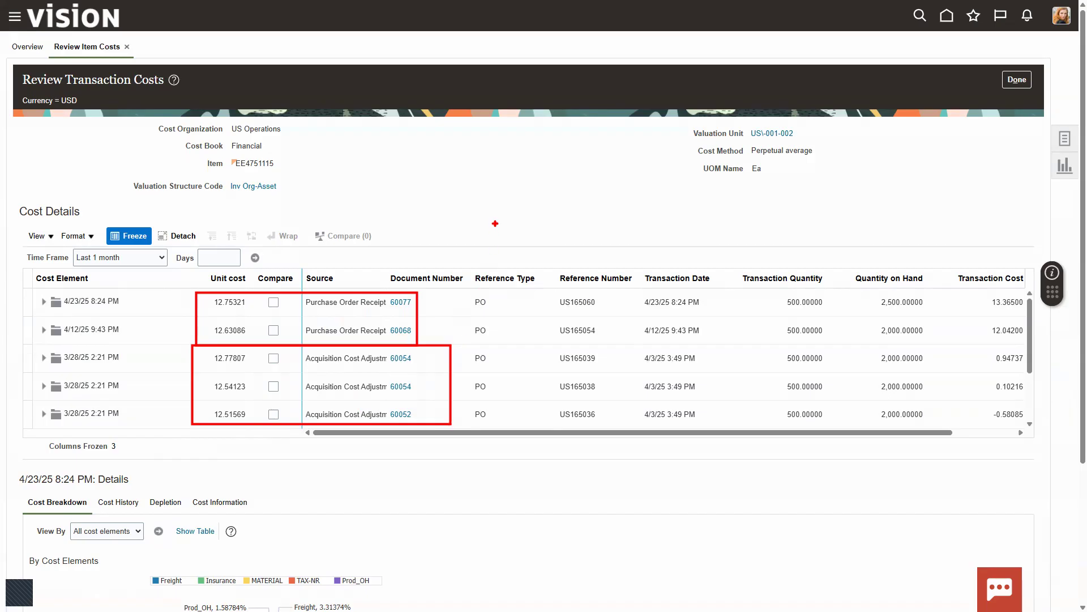
key("Escape")
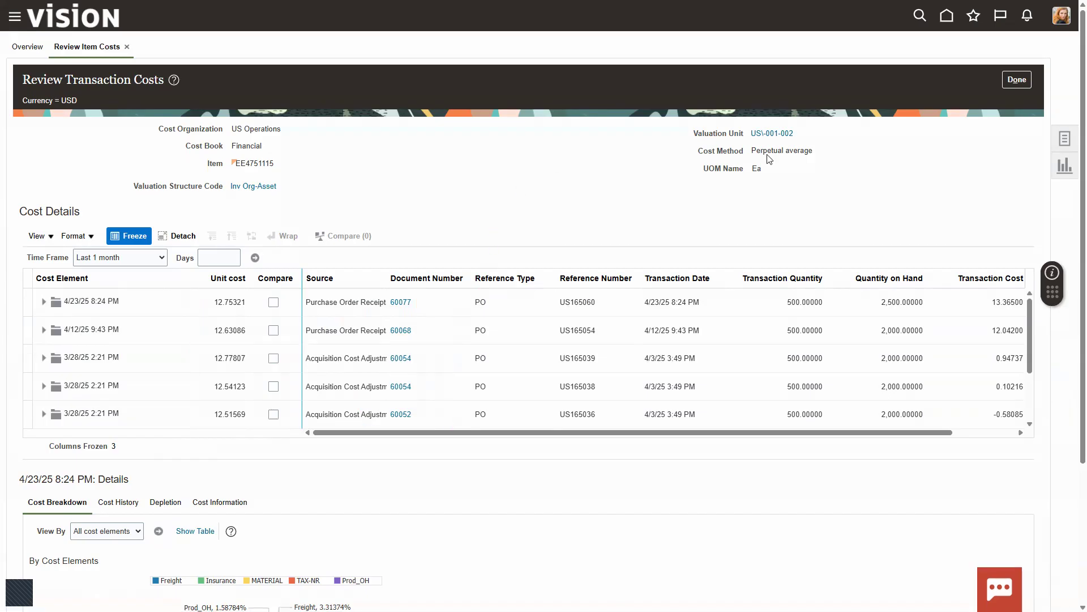
left_click(1014, 81)
left_click(1016, 79)
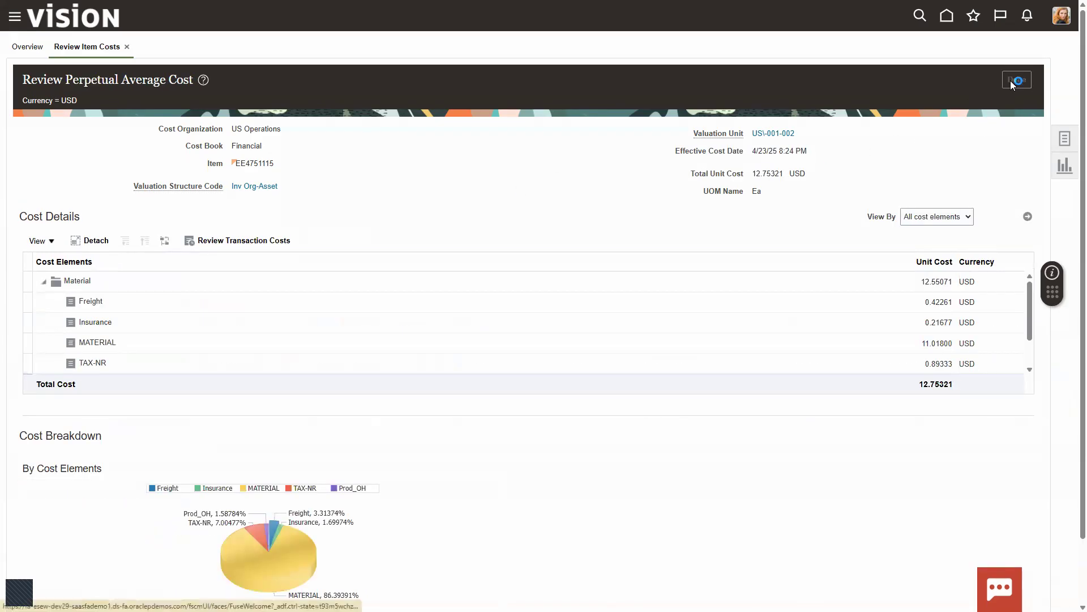